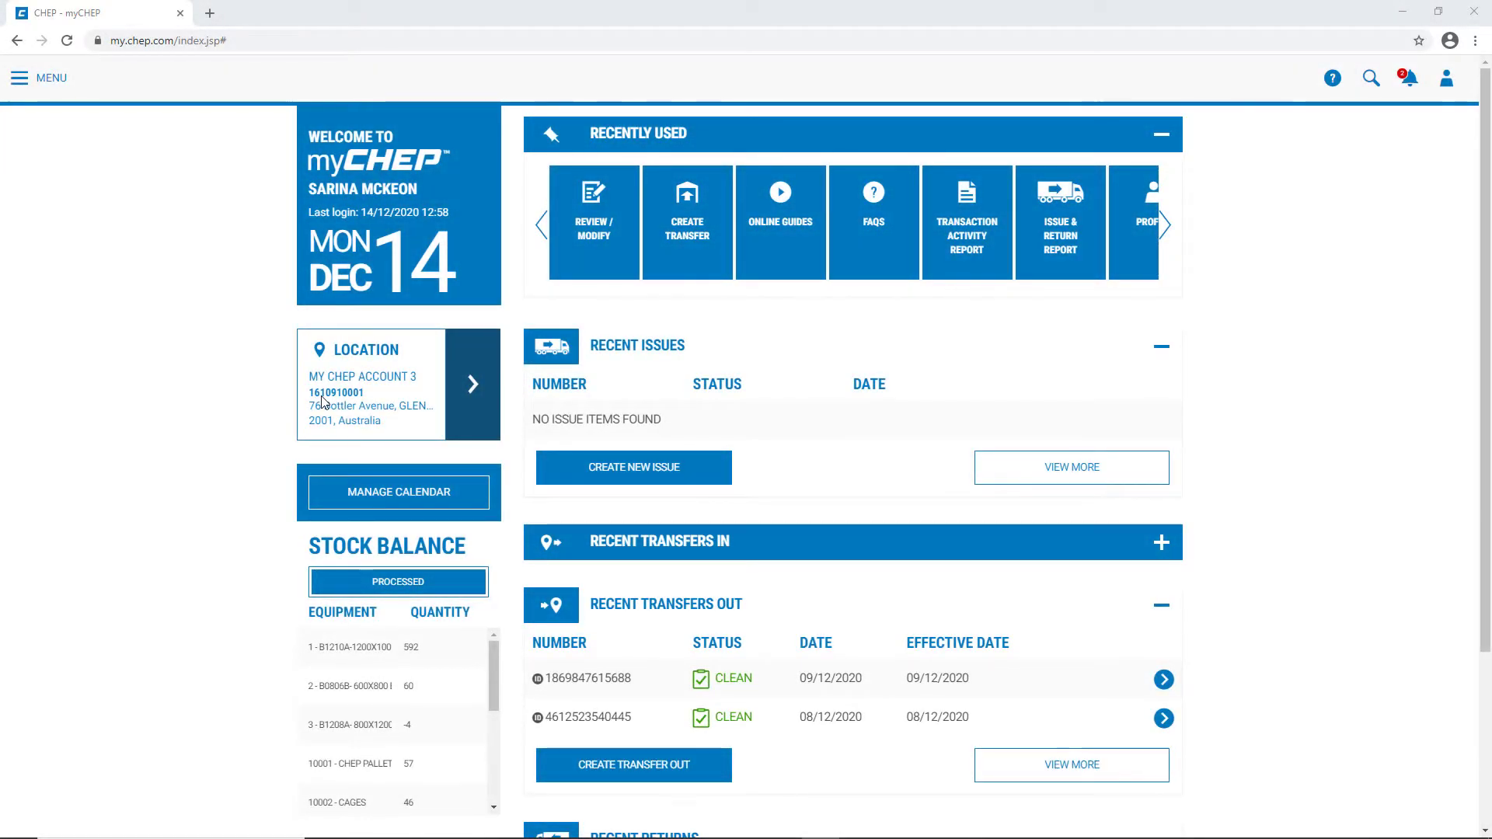
- Reach the Review / Modify search page, finally via the dashboard's Recently Used tile
click(19, 81)
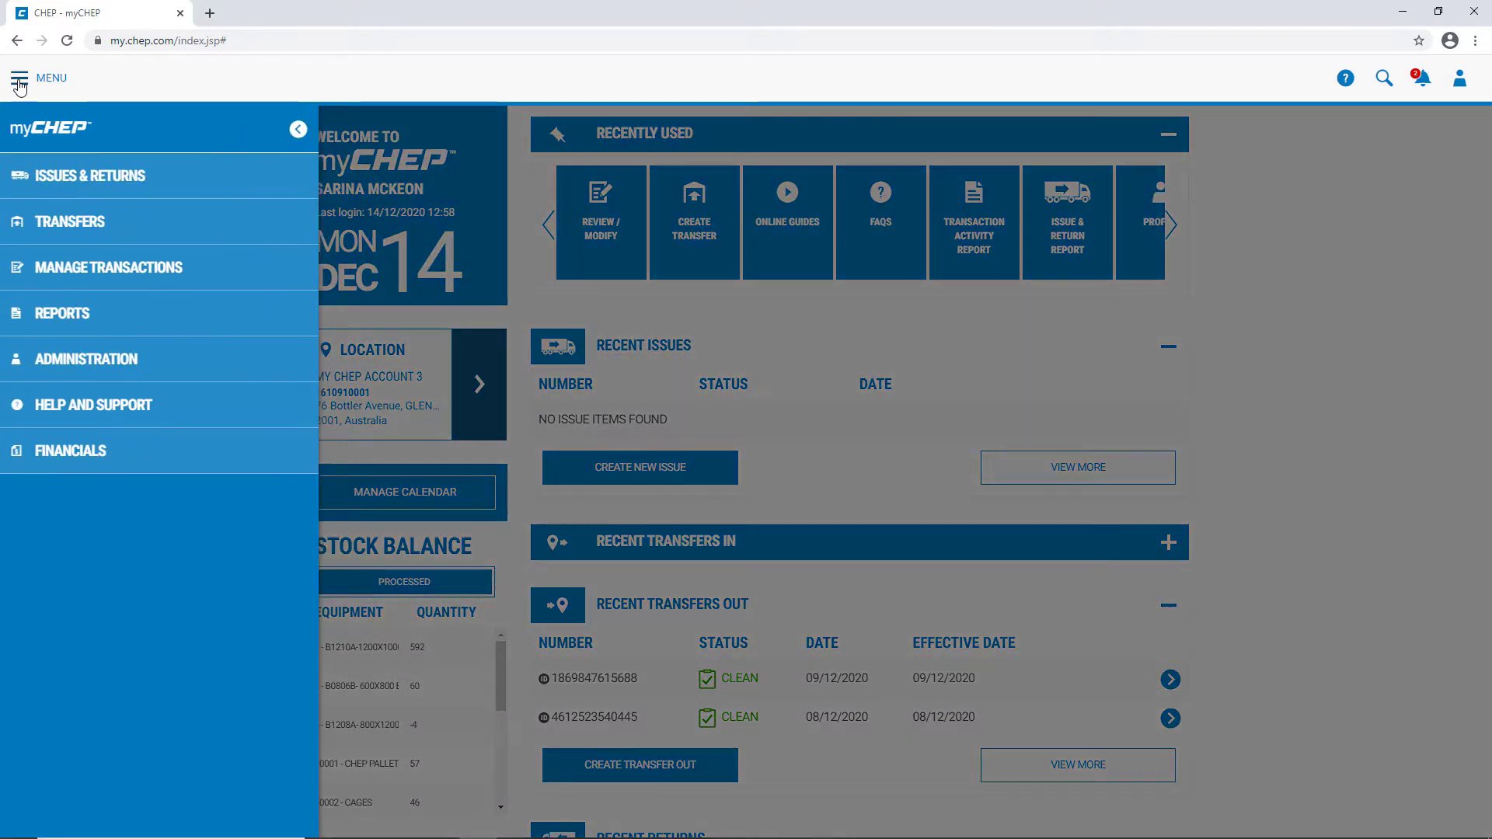
click(106, 278)
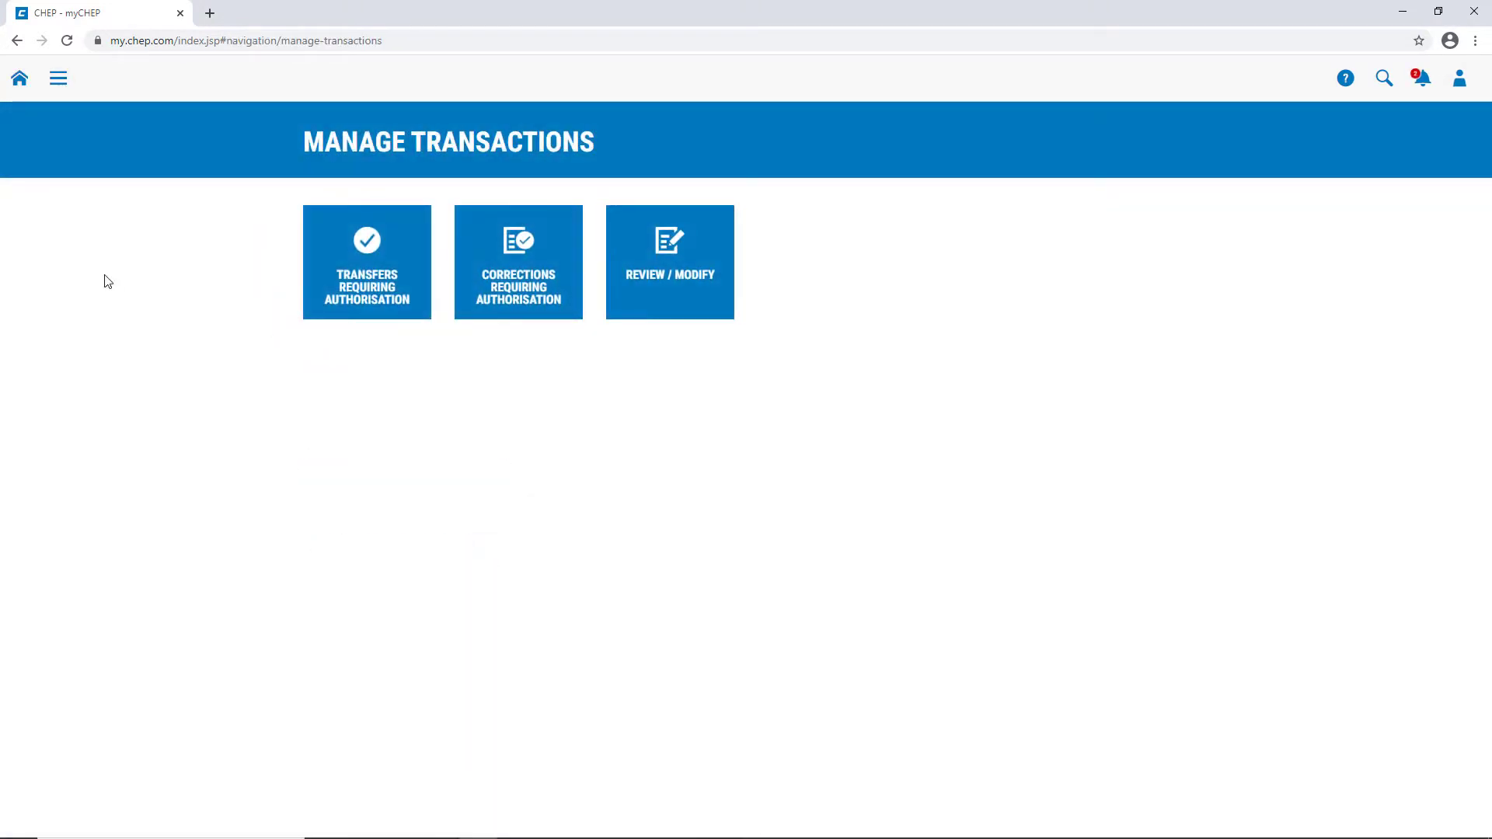
click(665, 265)
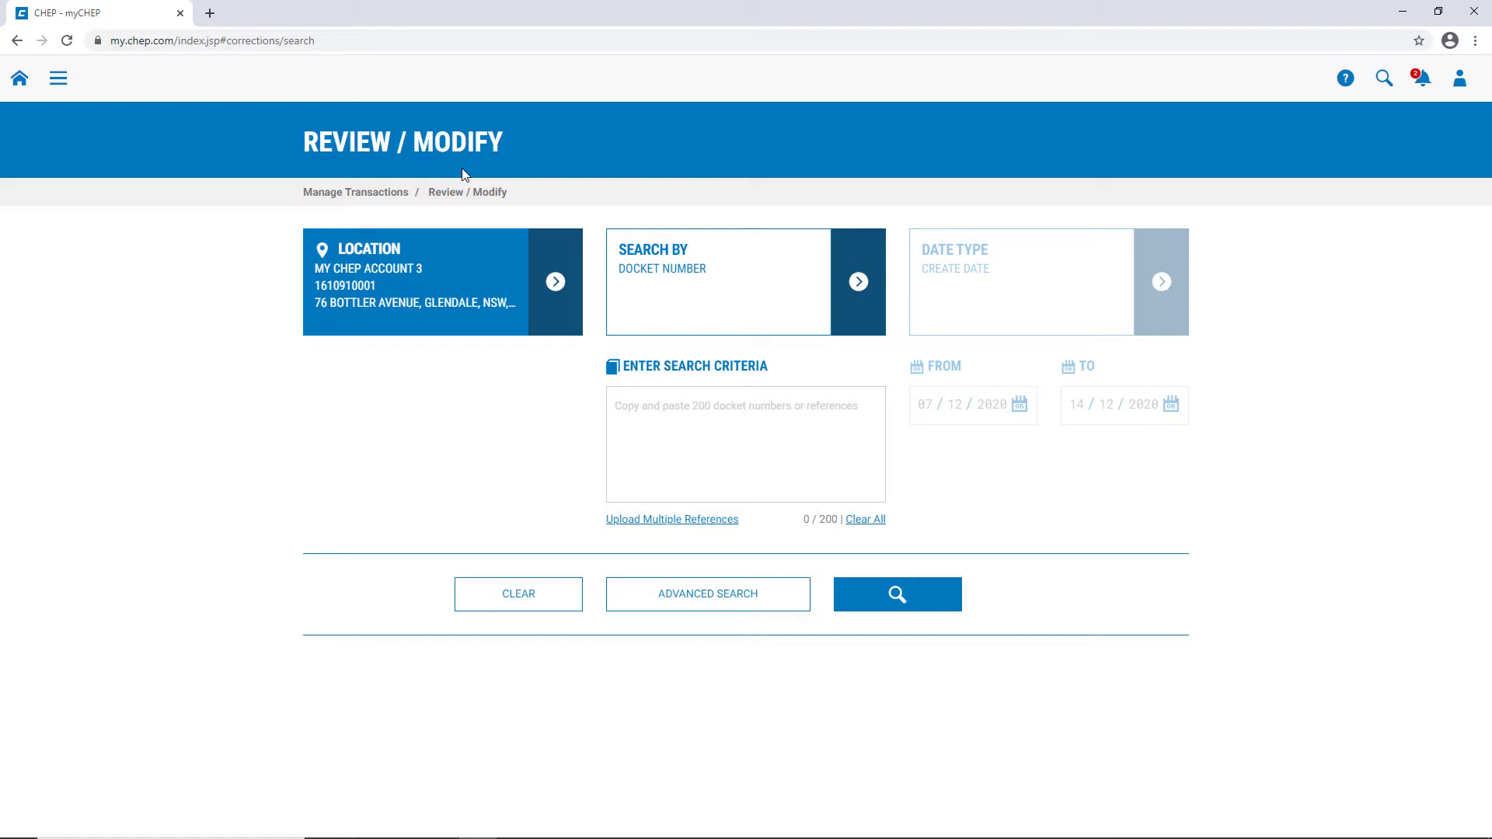
click(20, 80)
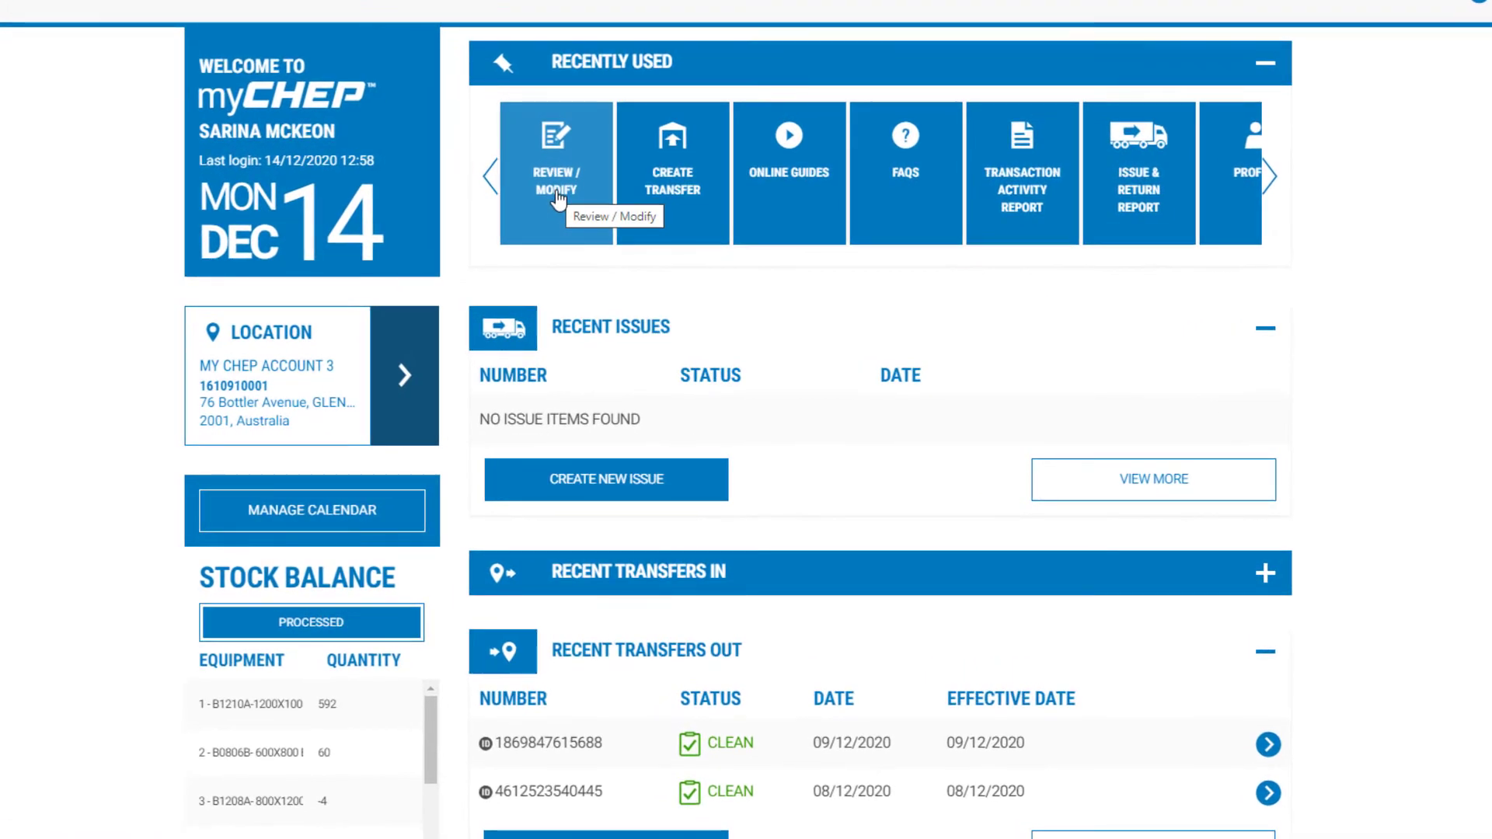
click(556, 195)
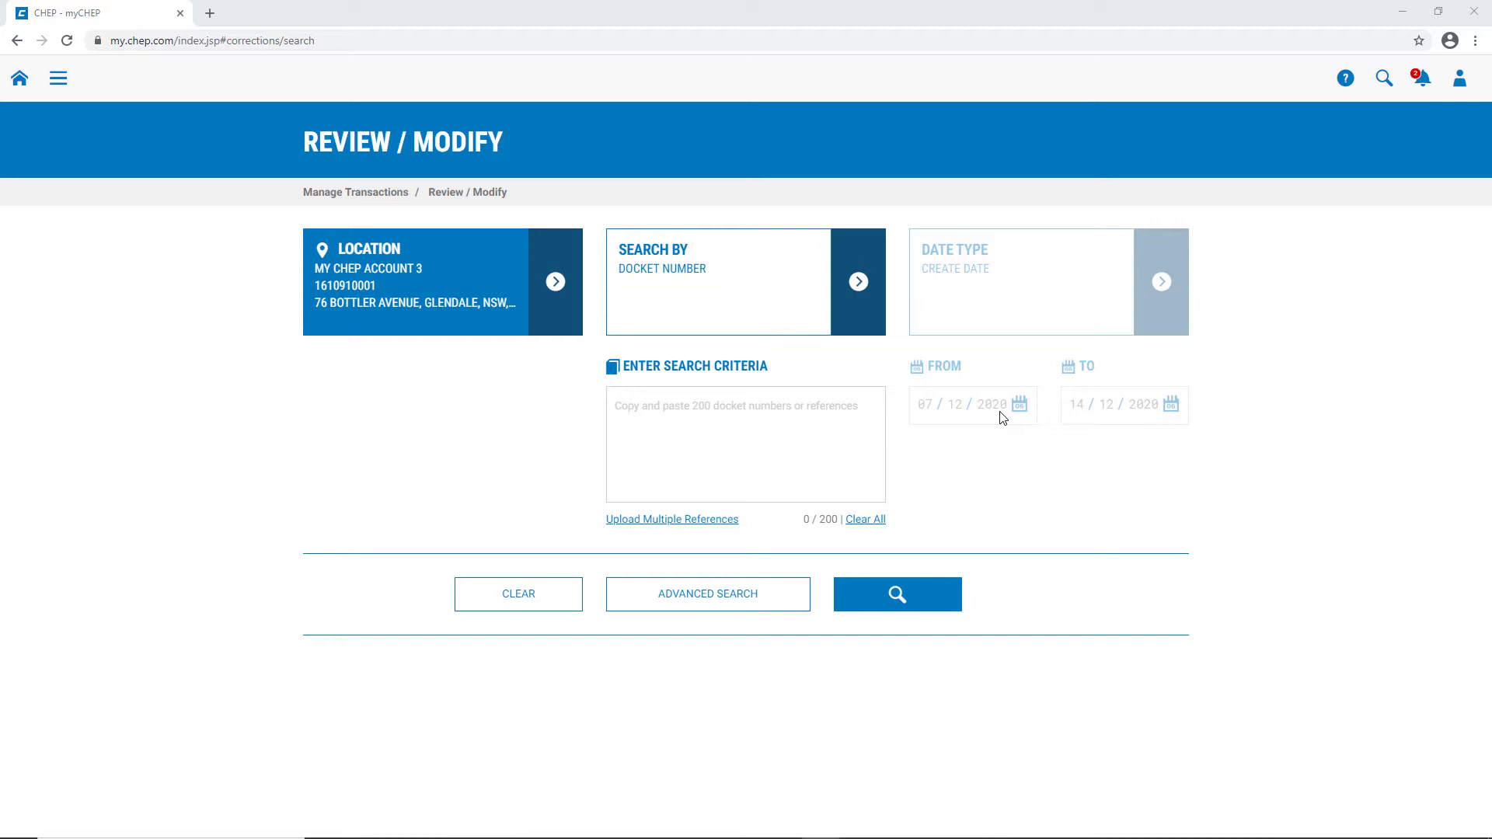
click(858, 284)
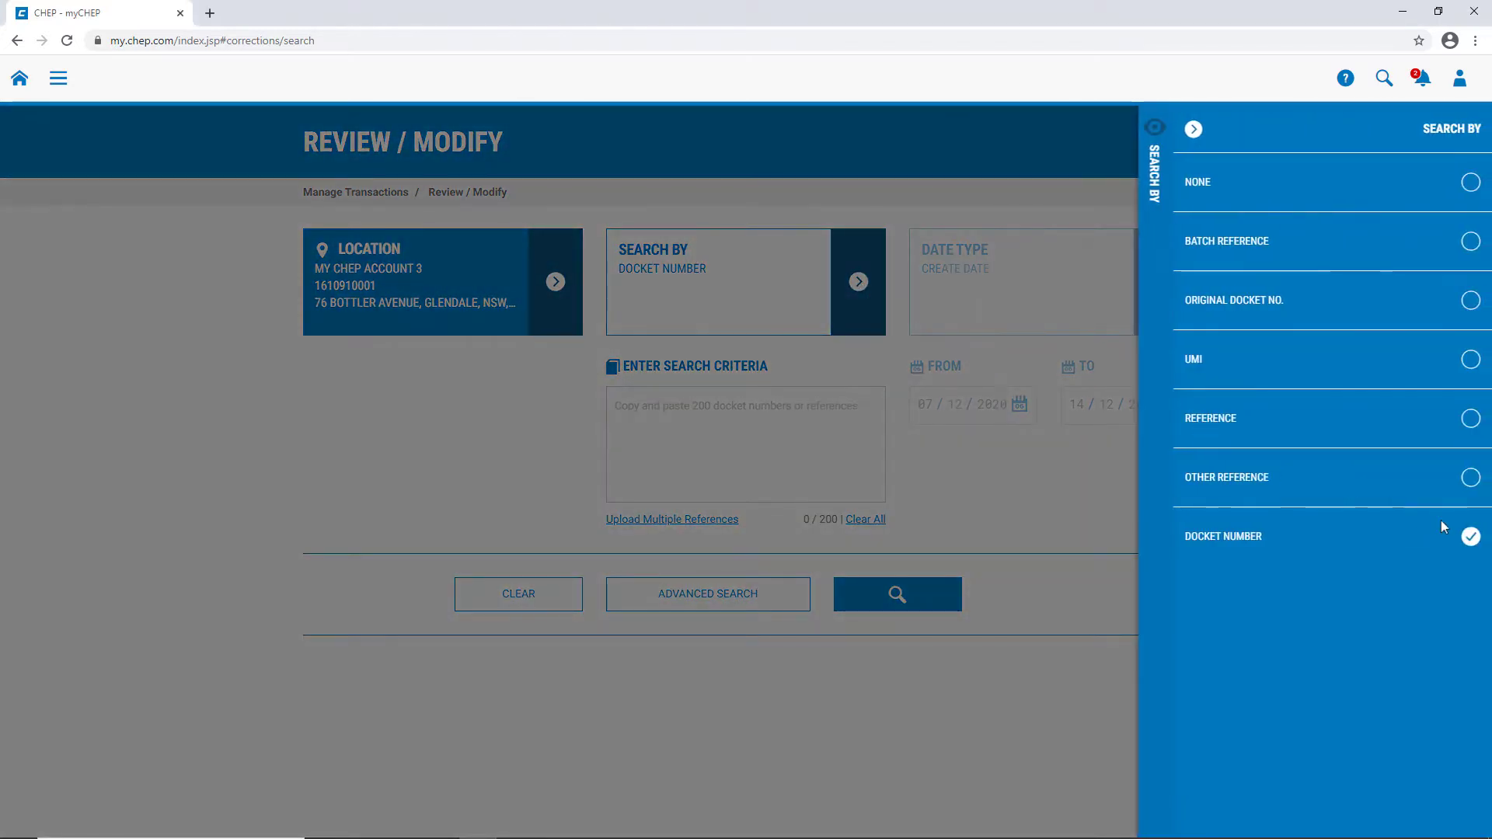
click(1194, 129)
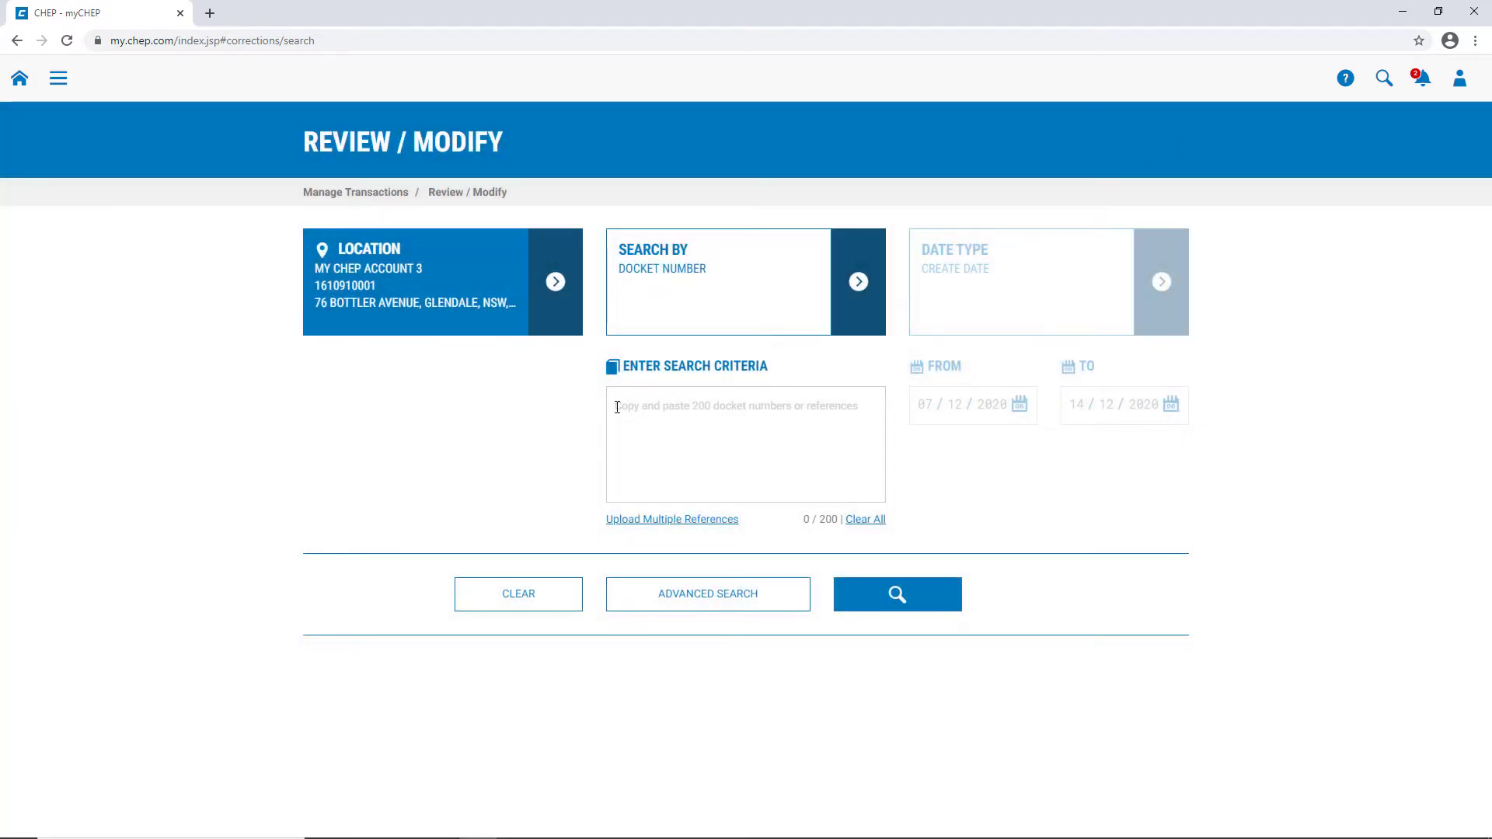
click(617, 407)
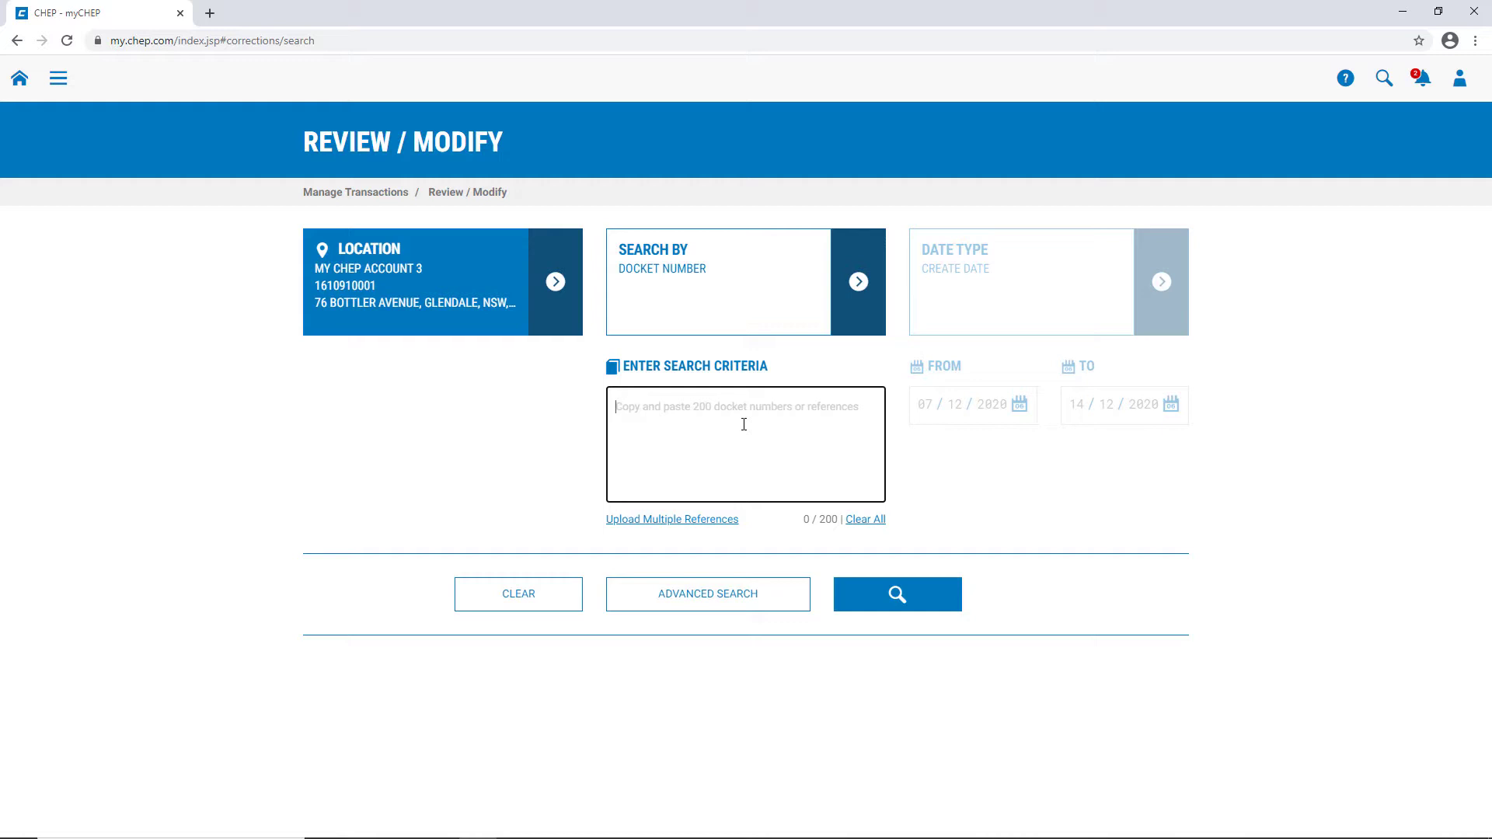
text(2020006656958)
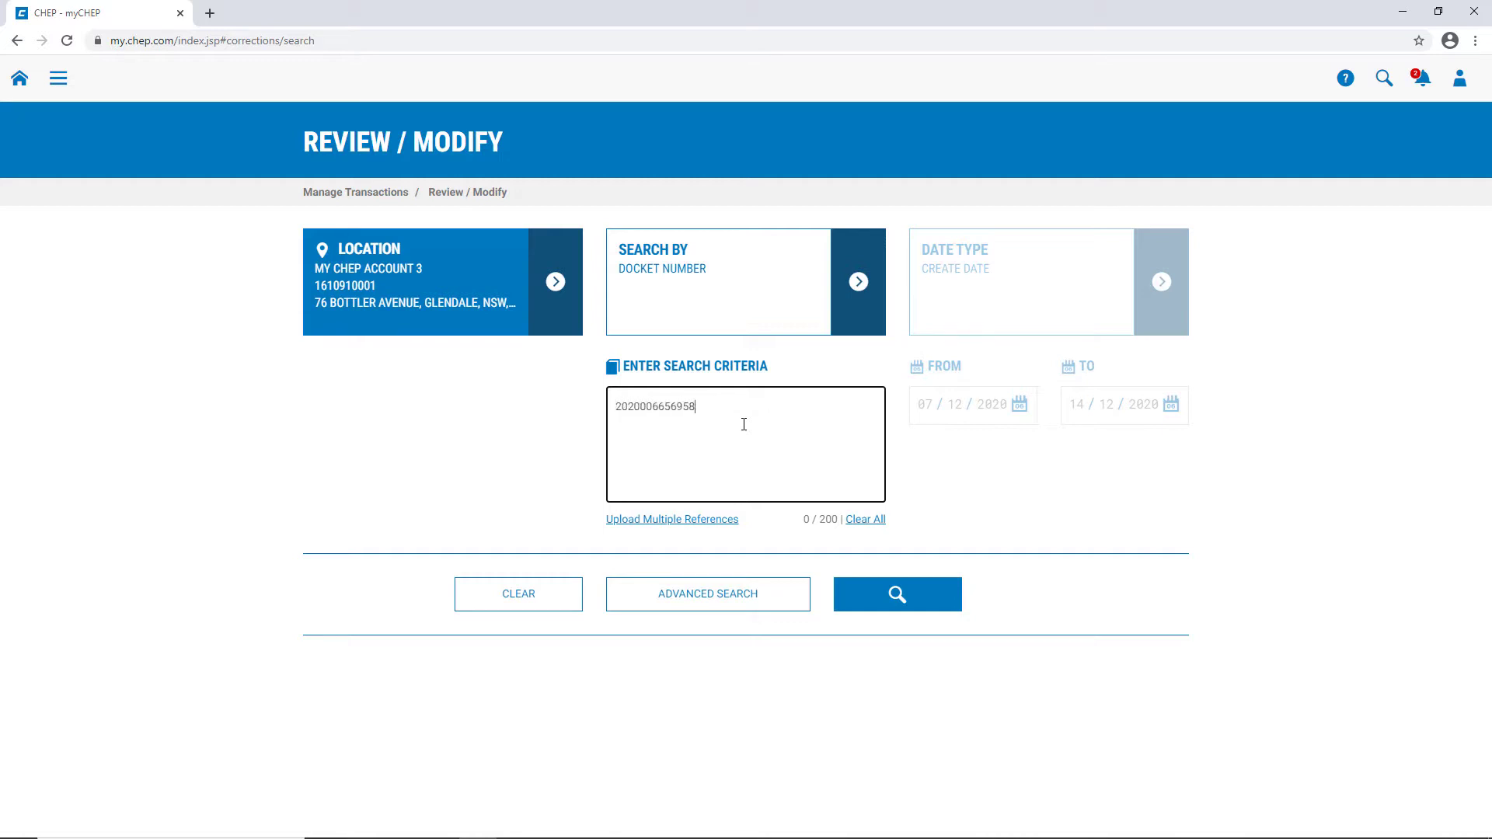
click(896, 596)
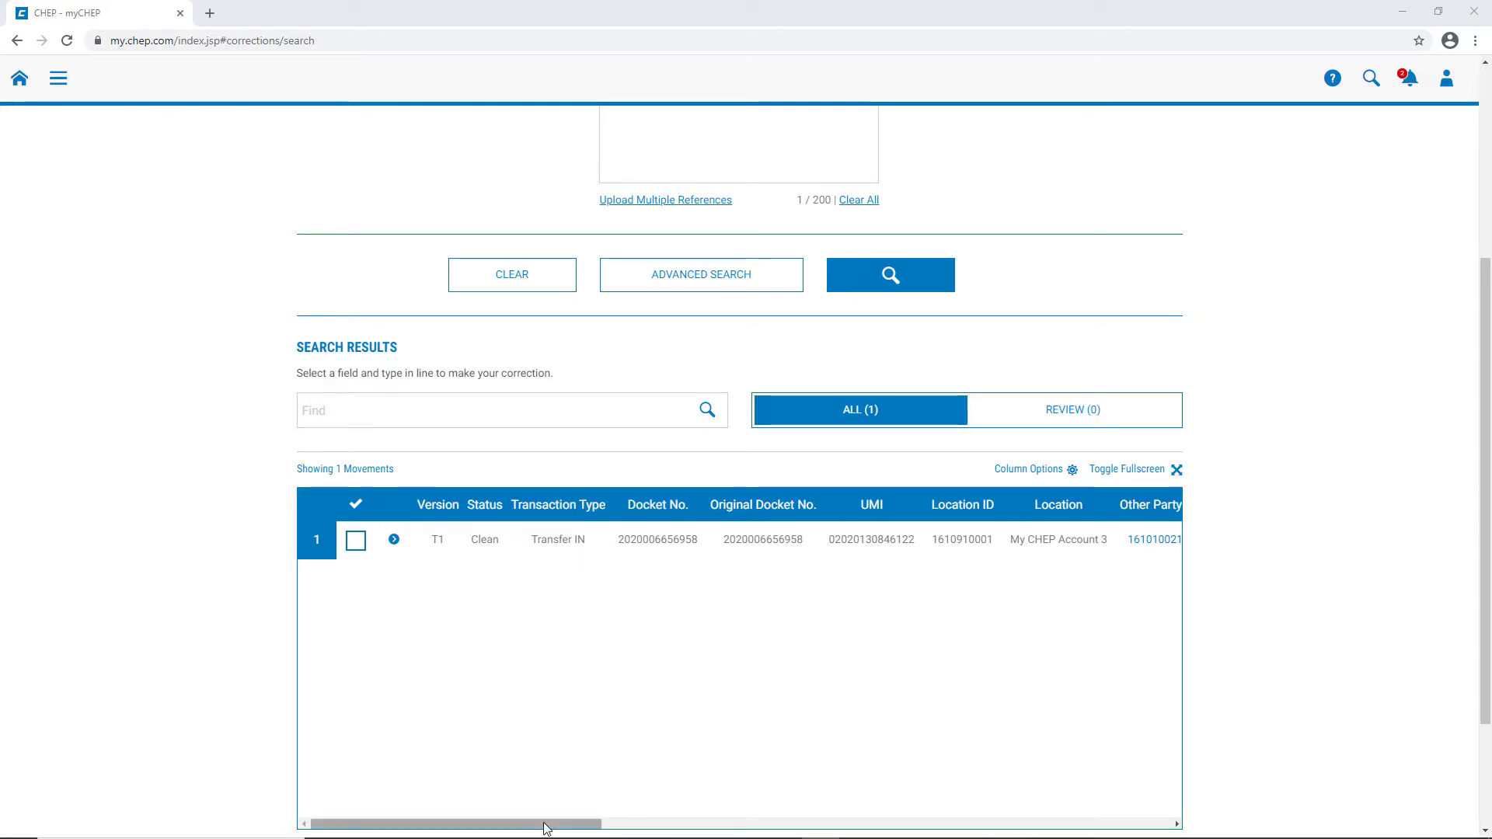
drag(552, 828, 1123, 835)
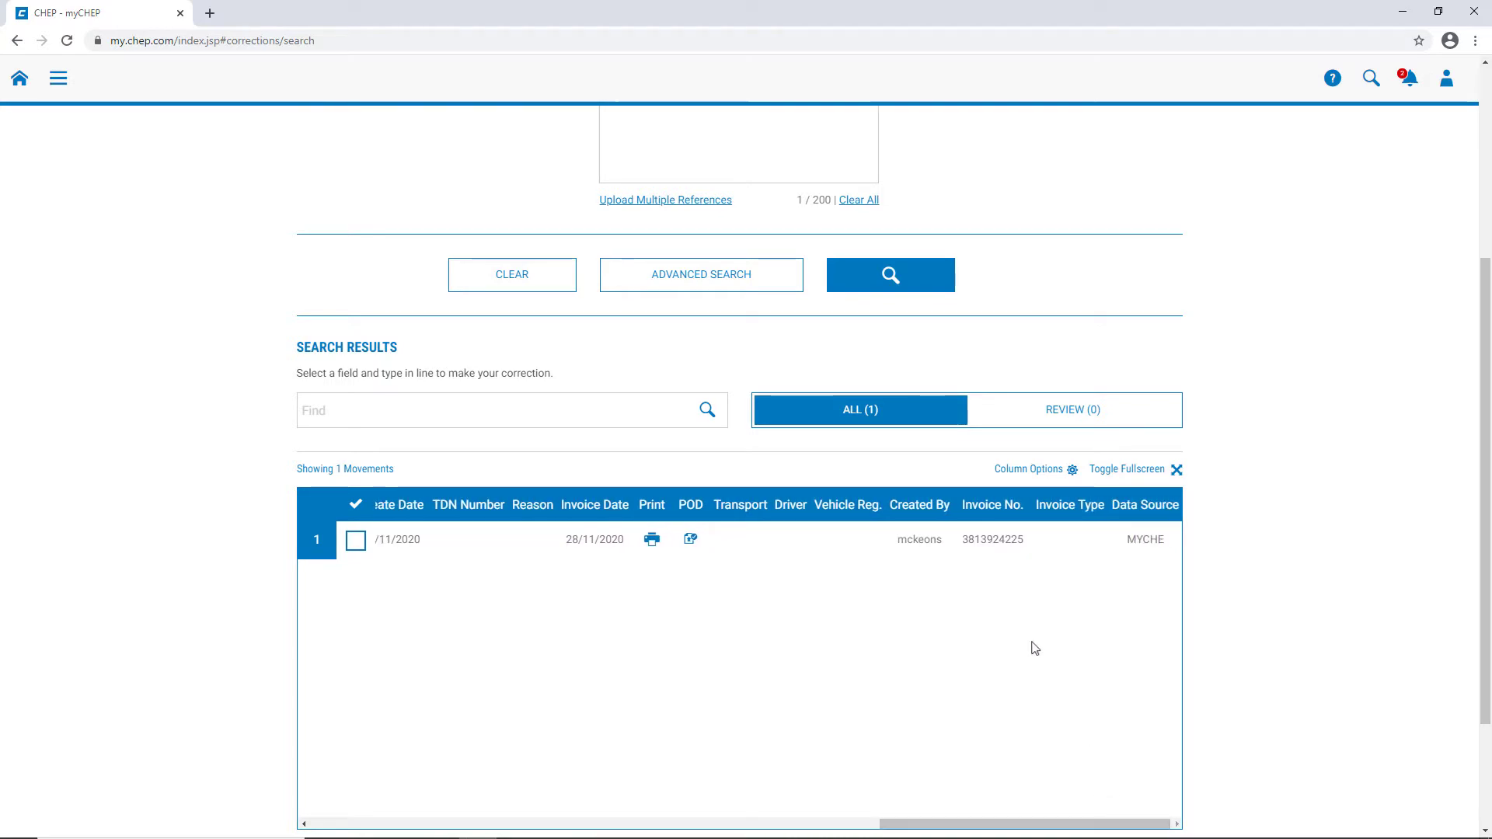
drag(1064, 826, 495, 826)
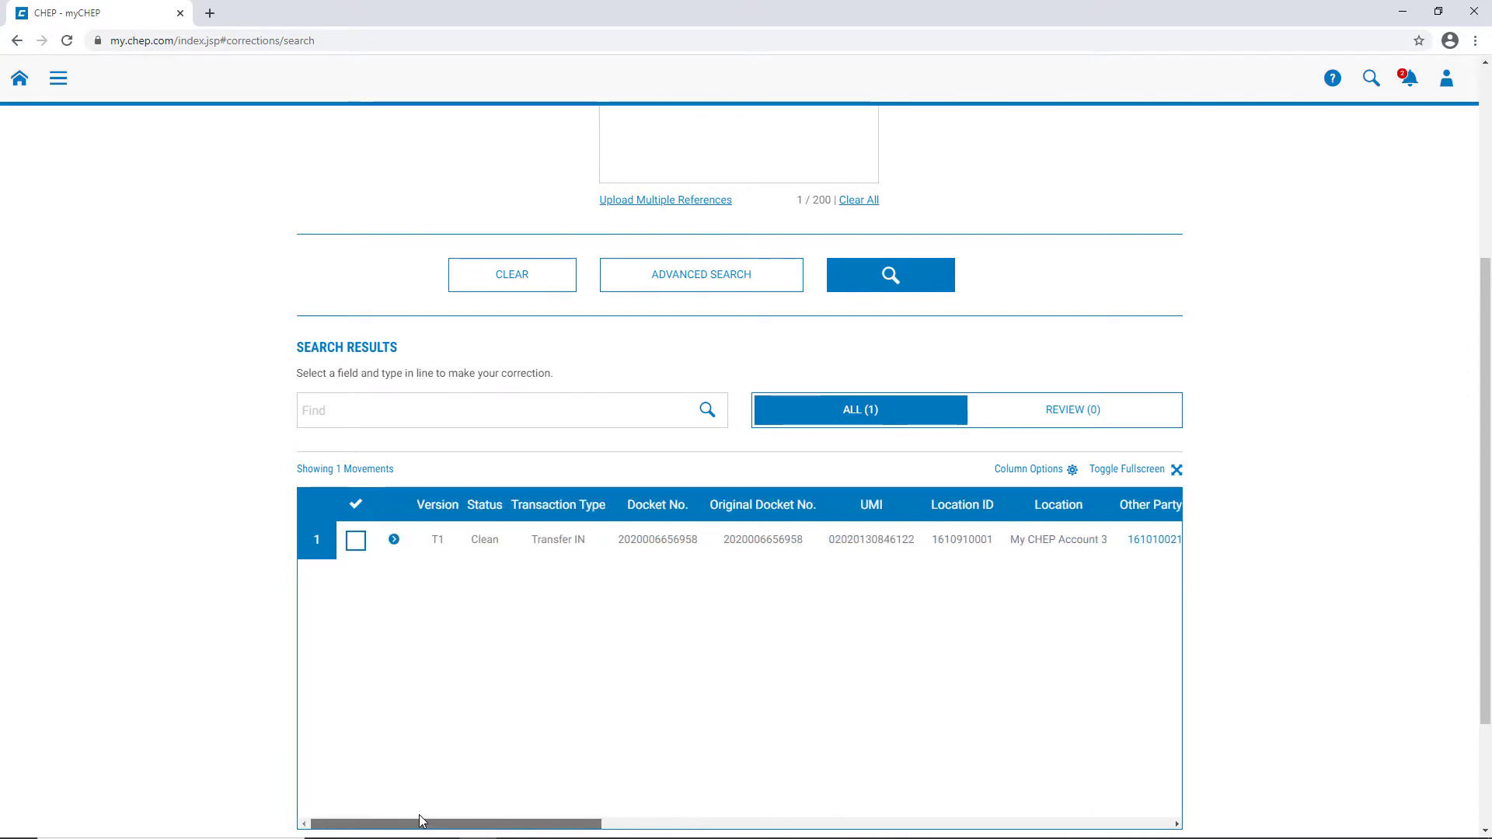
click(394, 541)
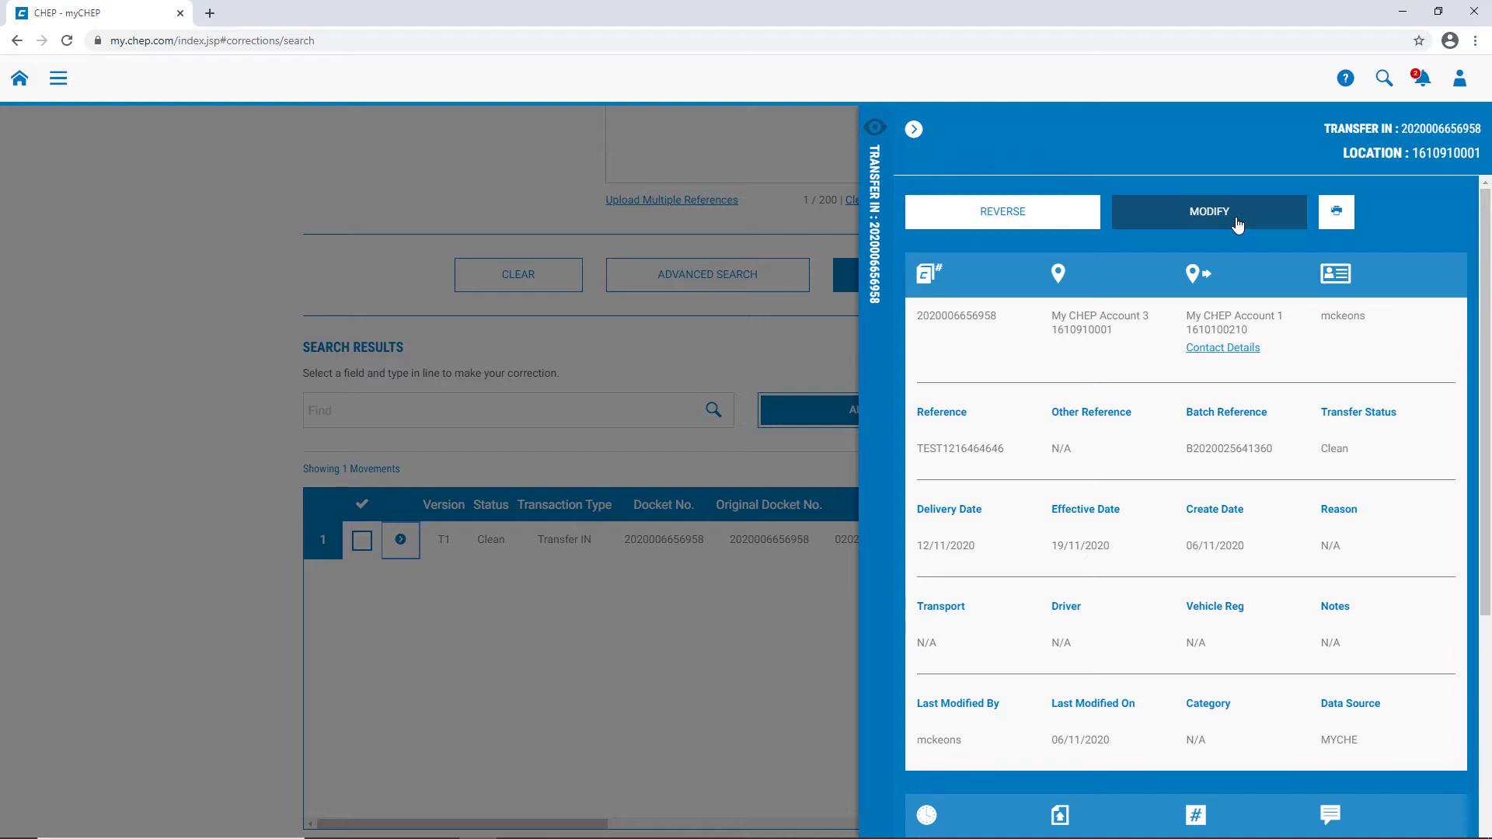
click(1201, 224)
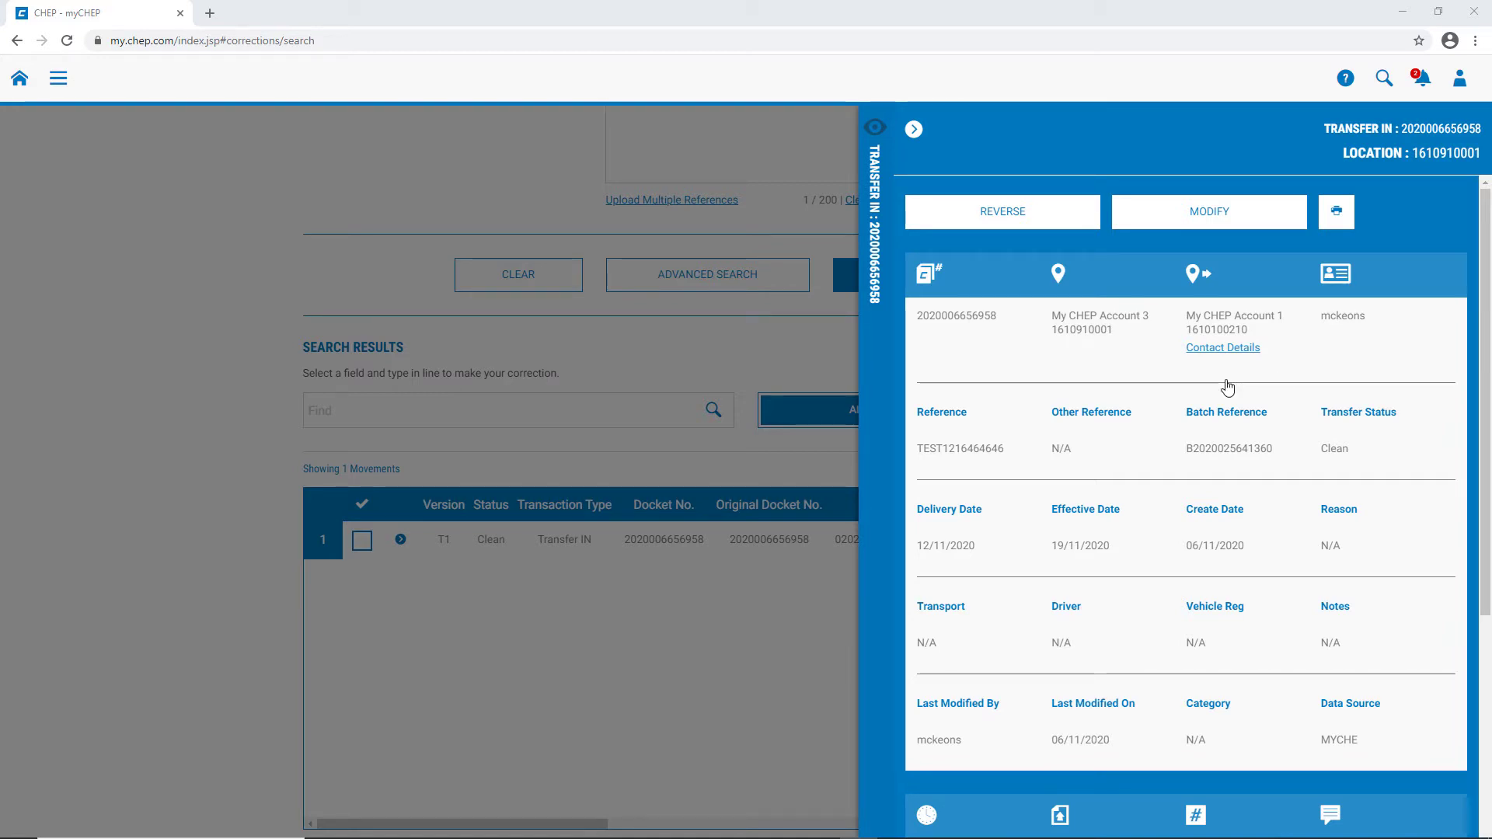
click(1211, 353)
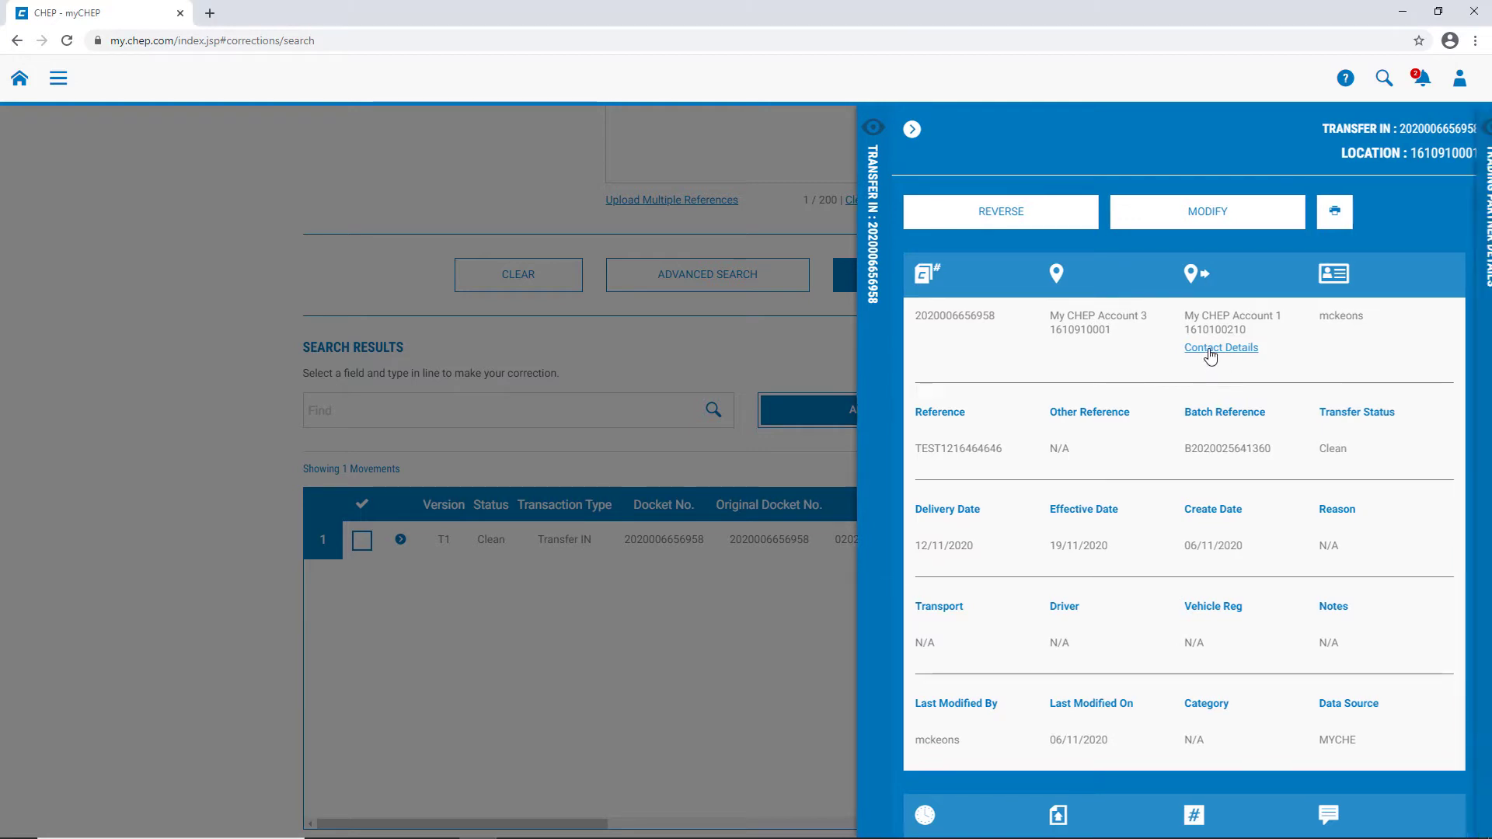
click(915, 130)
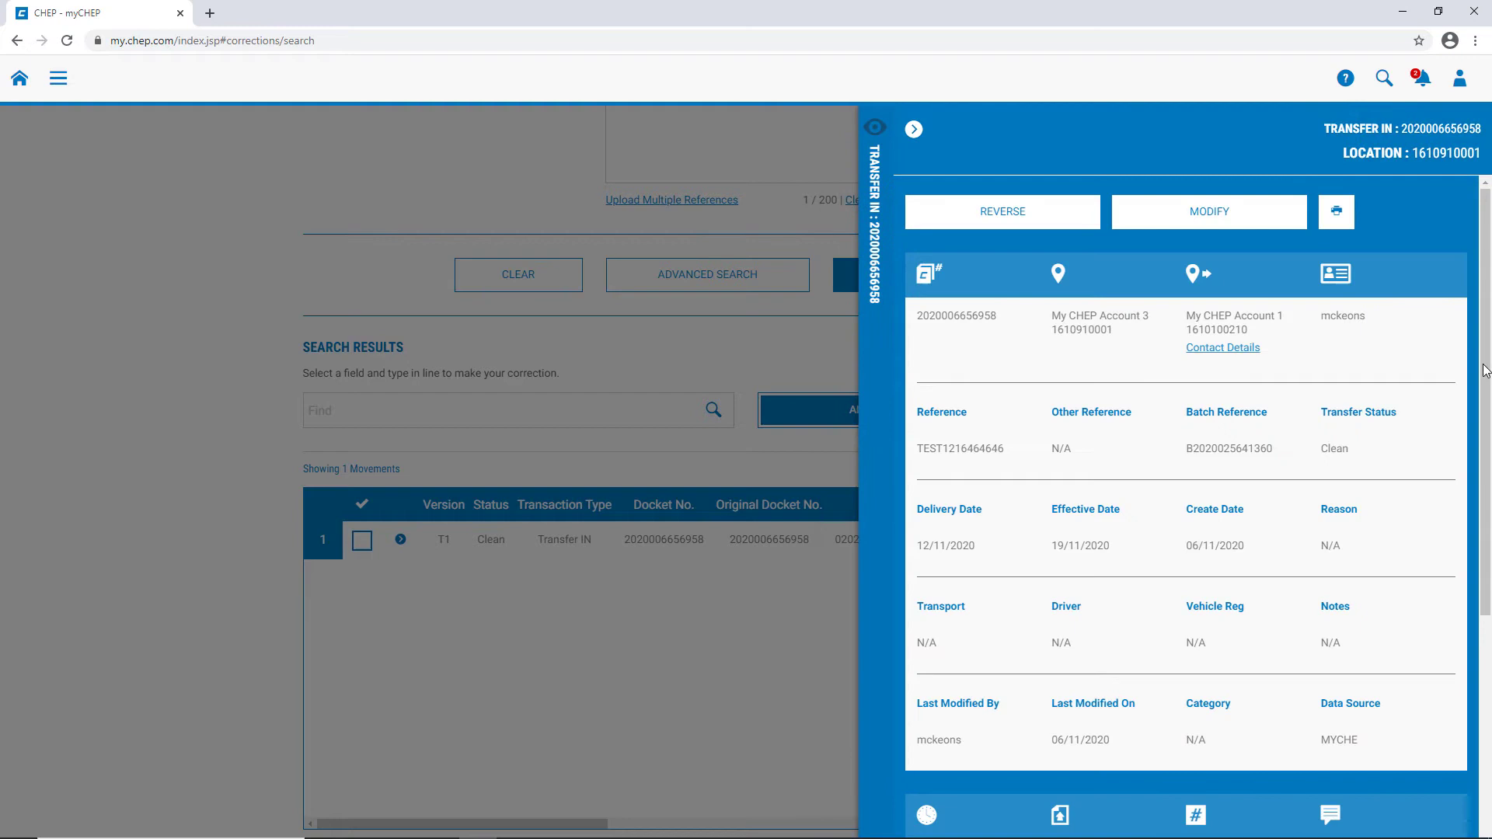
drag(1486, 370, 1486, 375)
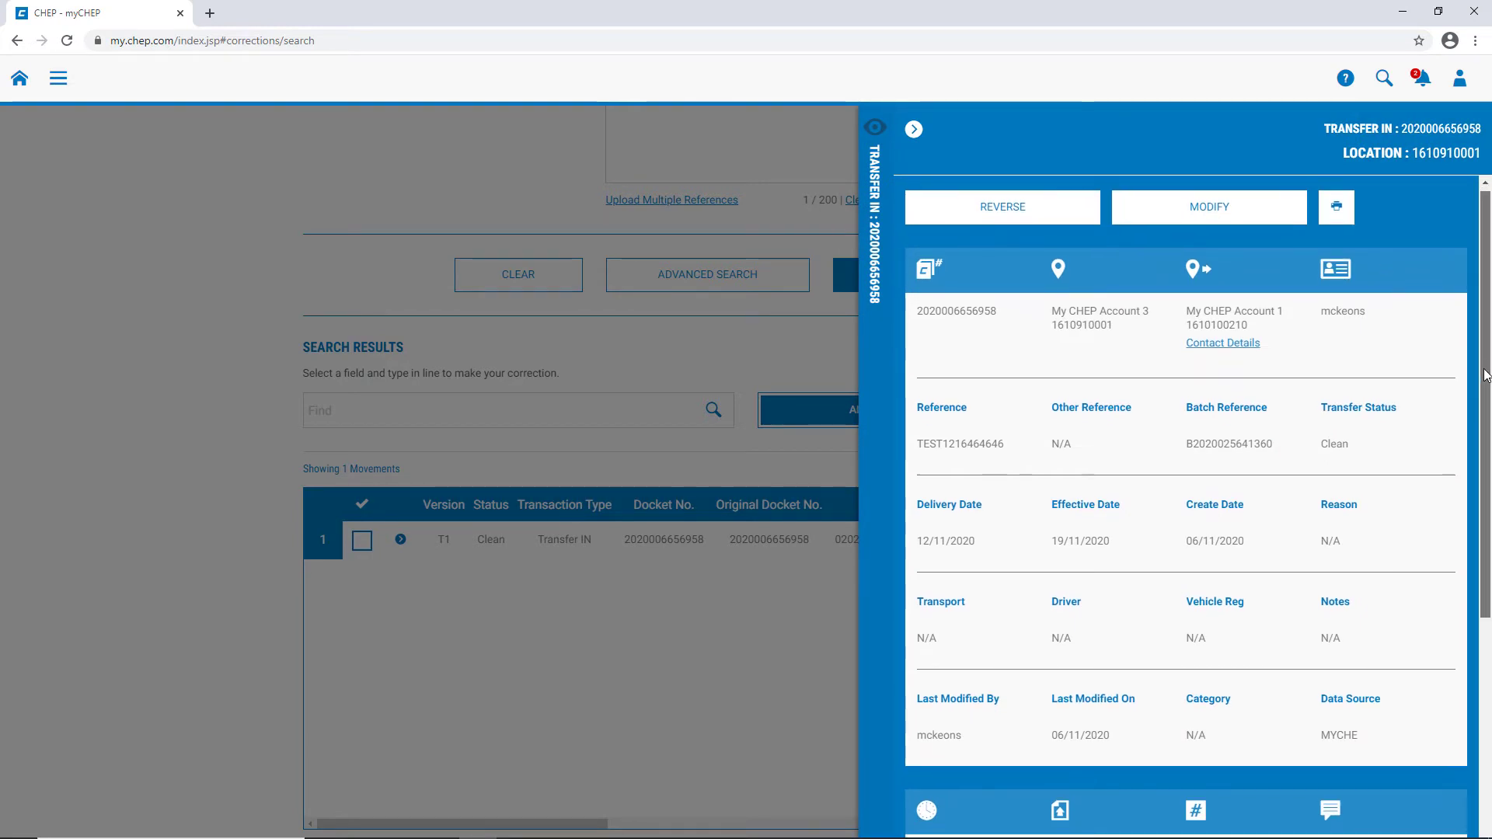
- Open the Goods Received Receipt from the View/Upload POD panel
scroll(1485, 375, down, 3)
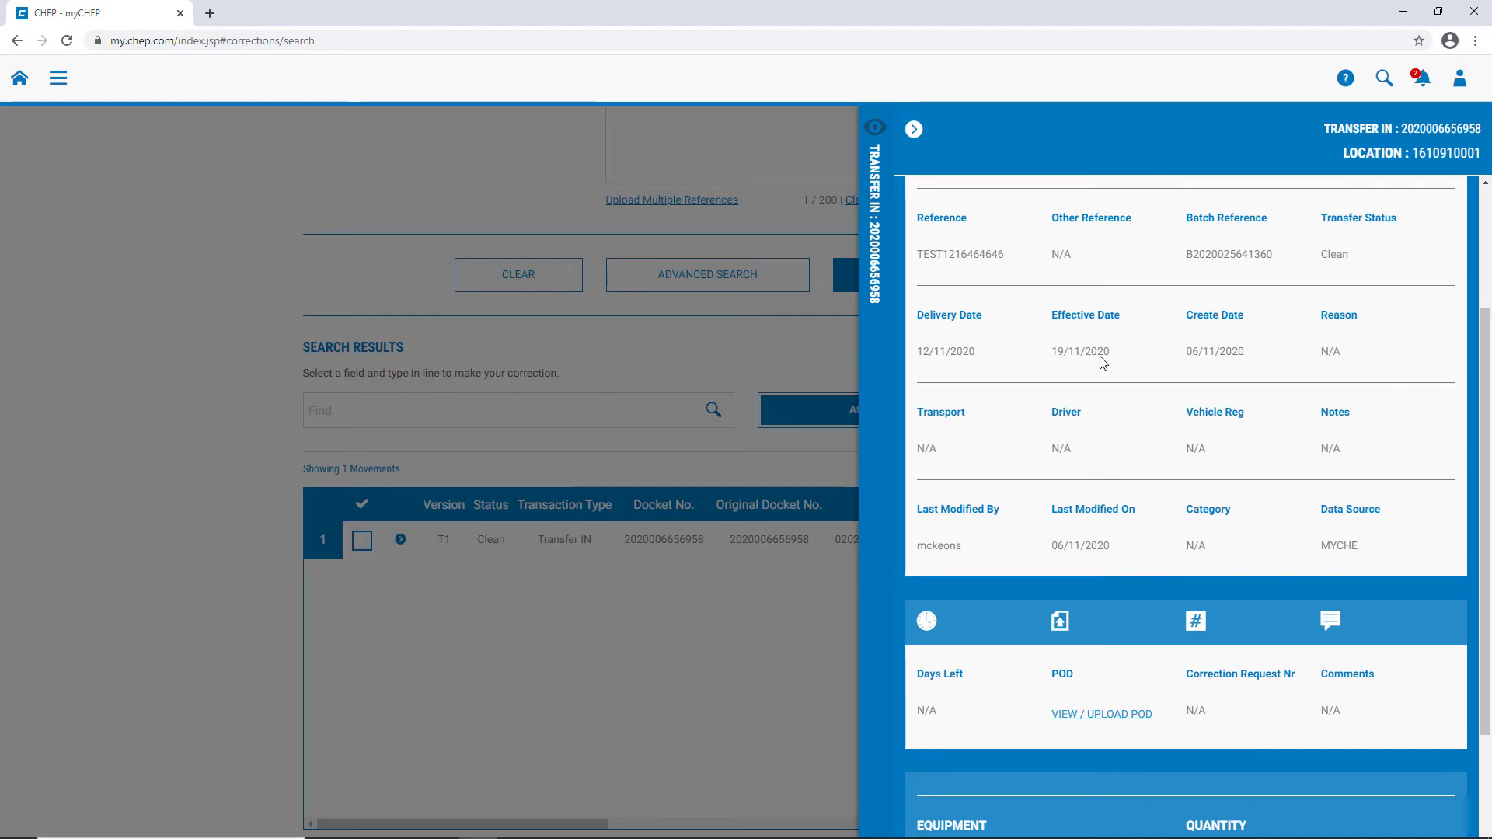
scroll(1043, 604, down, 3)
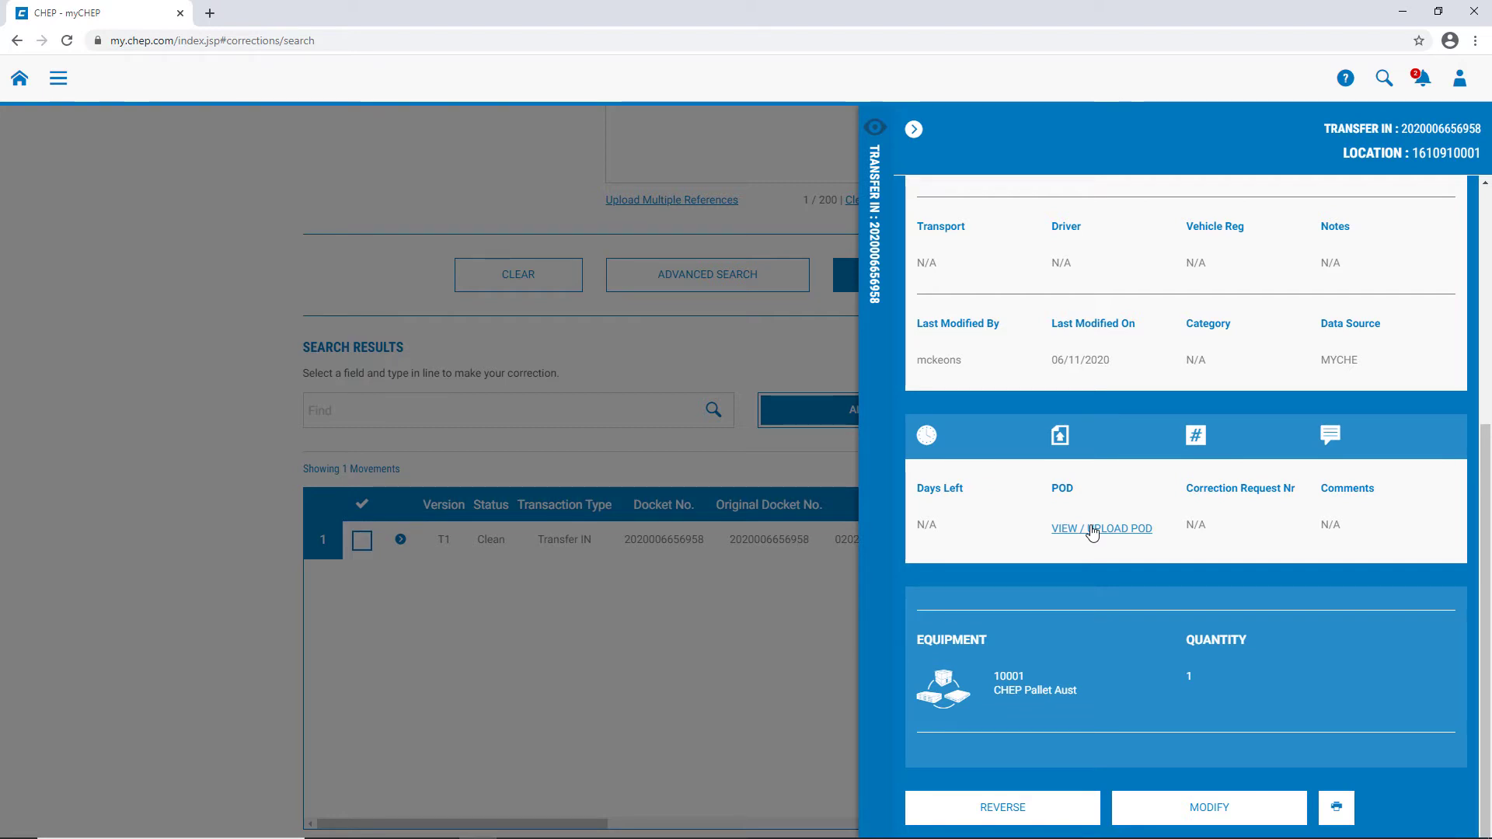
click(1093, 531)
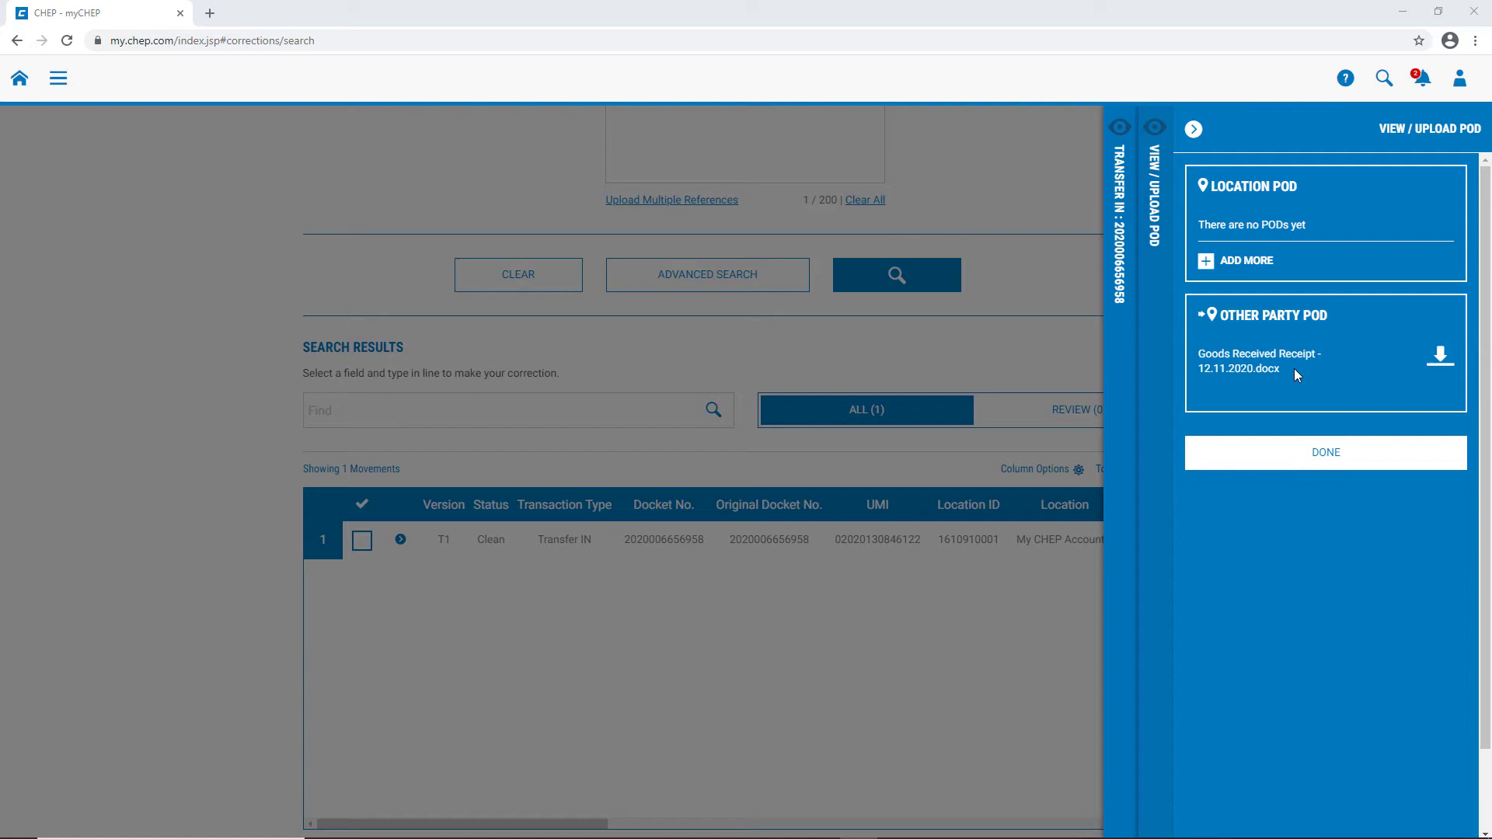
click(1452, 362)
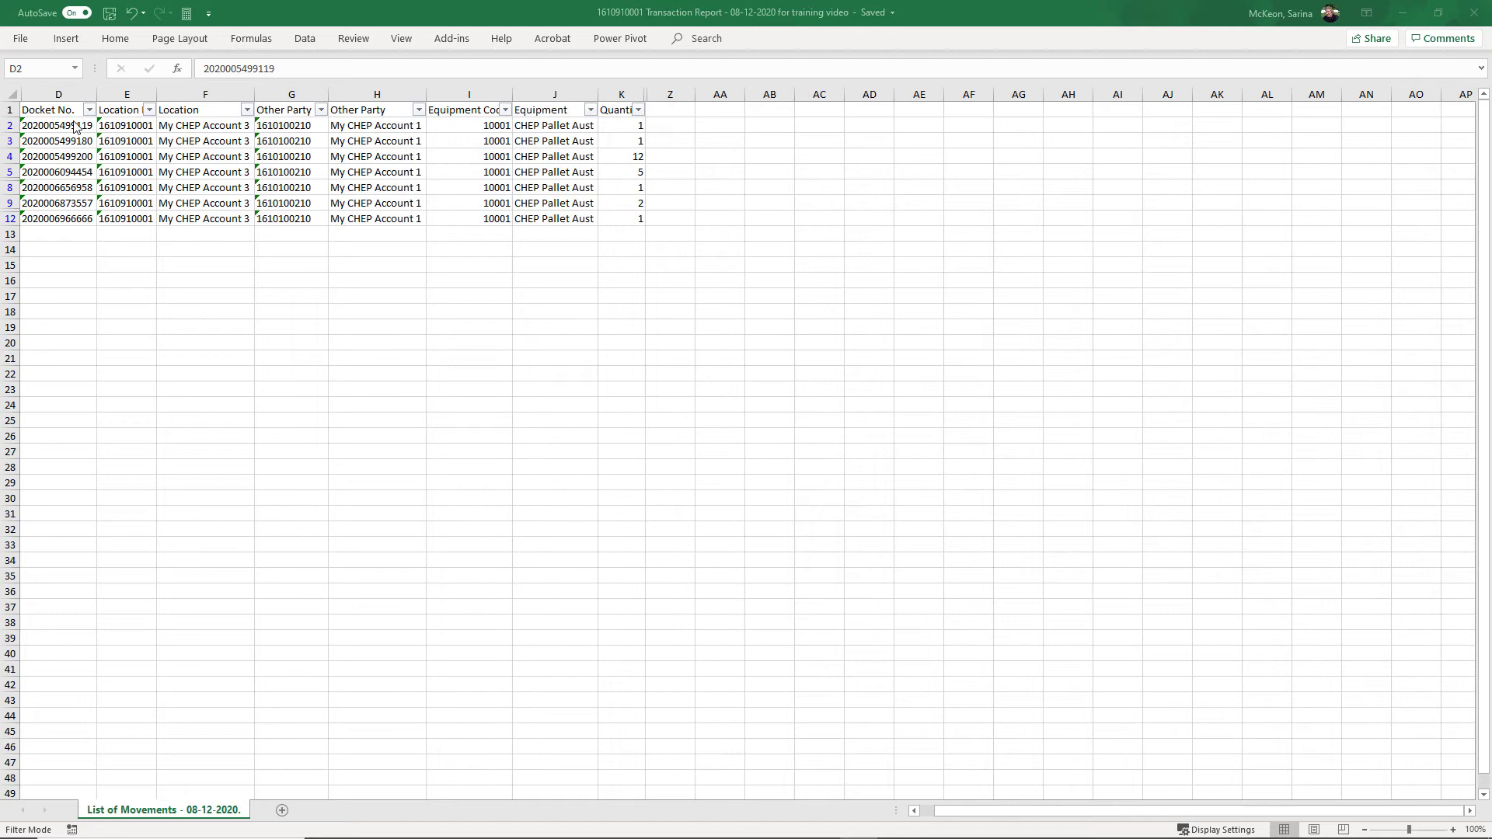
- Copy the seven docket numbers from column D of the Excel report and return to myCHEP
drag(75, 126, 62, 210)
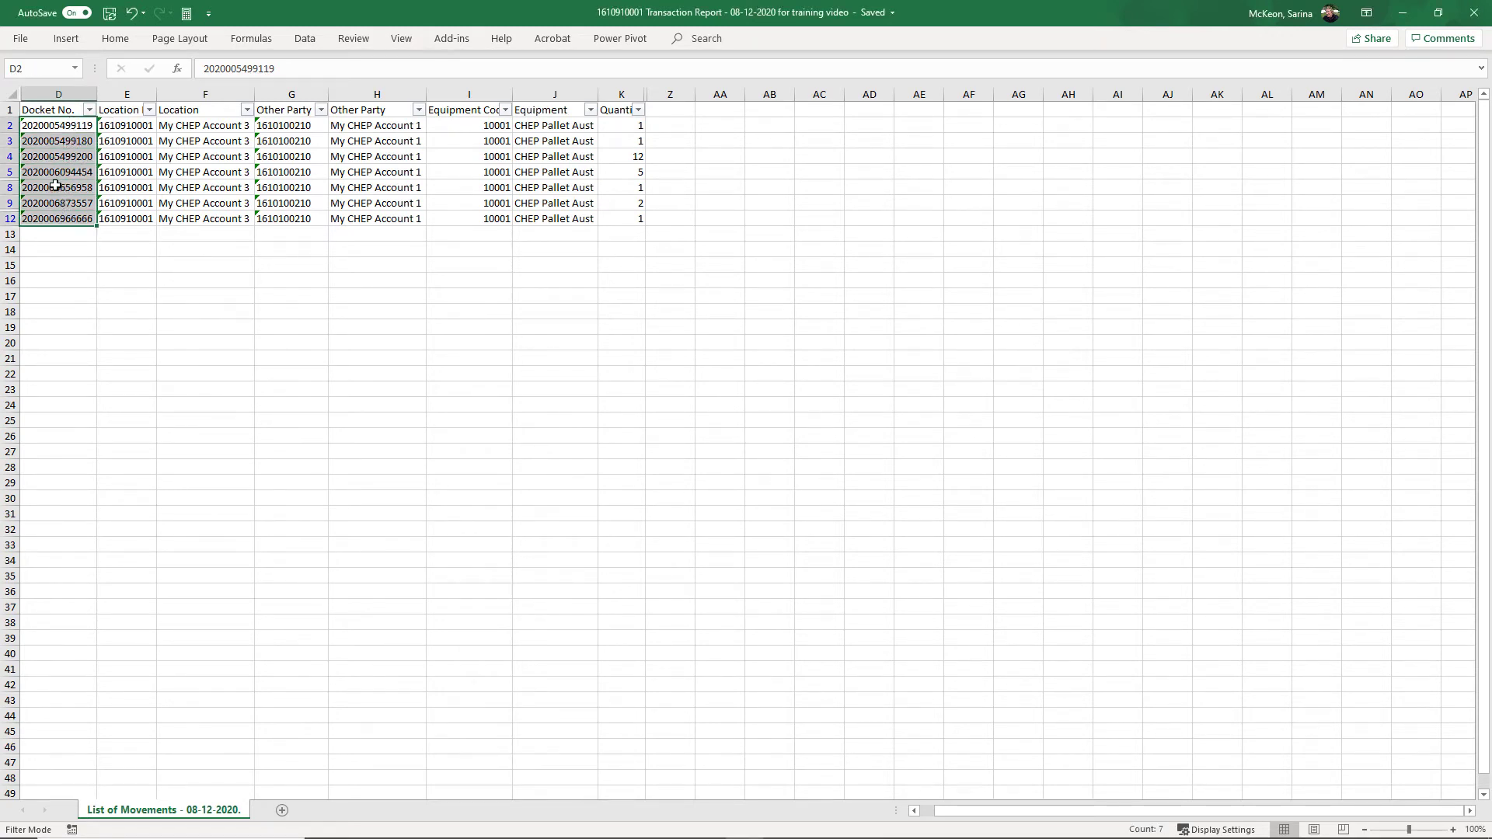
right_click(56, 185)
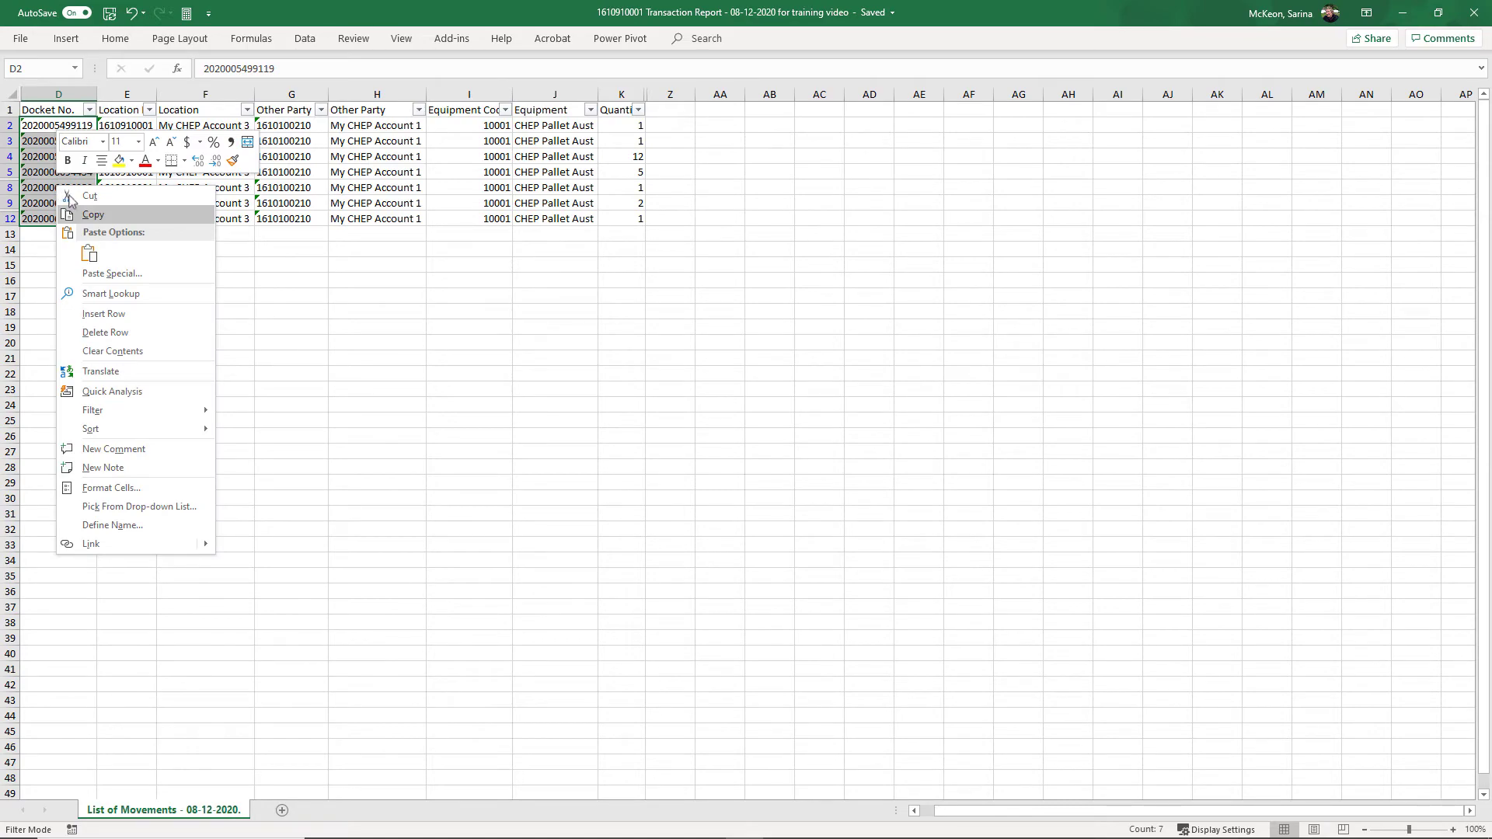
click(92, 216)
key(alt+Tab)
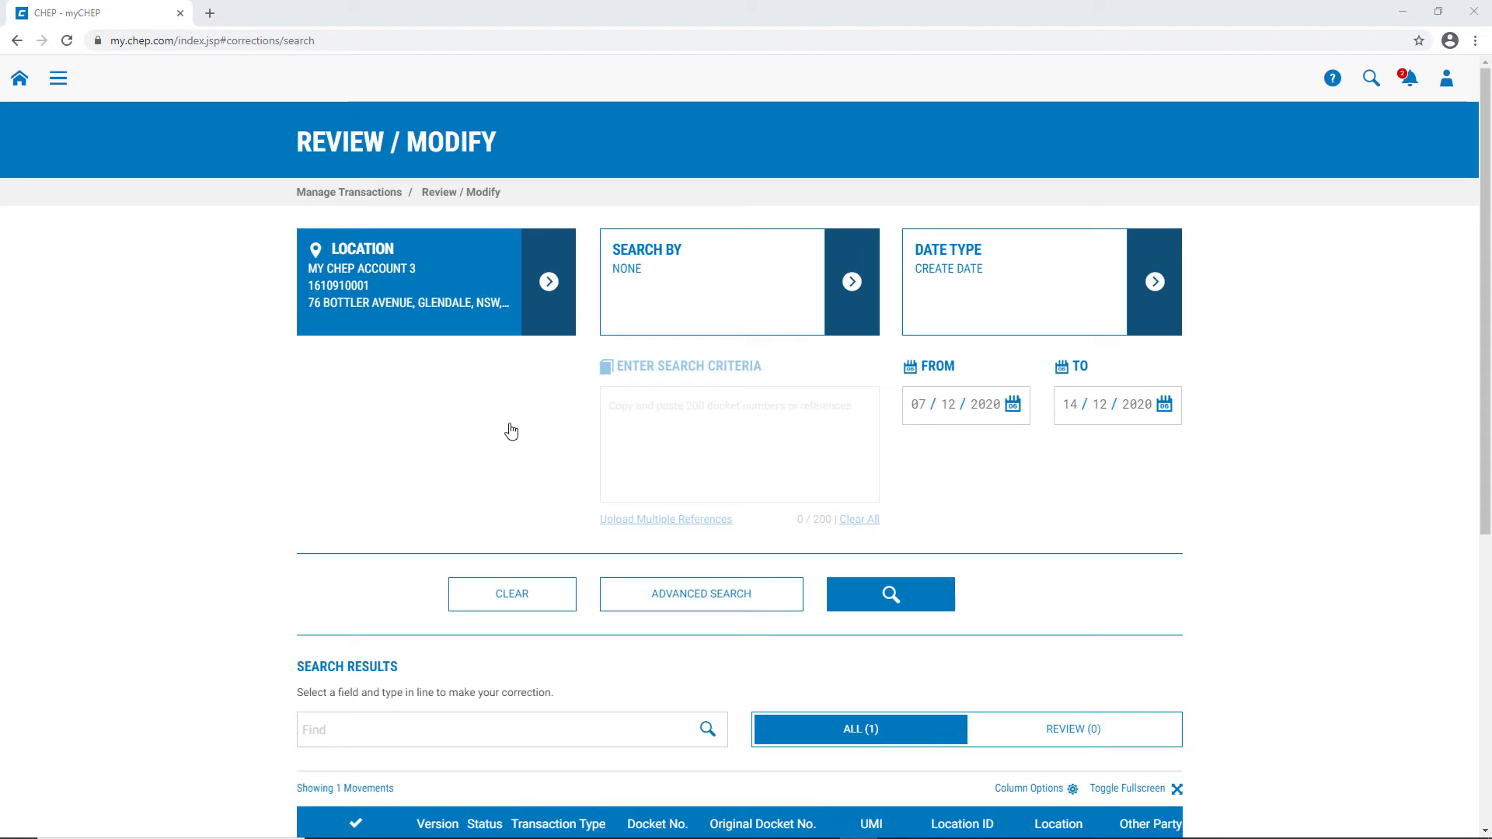
- Search by Docket Number on the seven pasted dockets, returning 13 movements
click(851, 284)
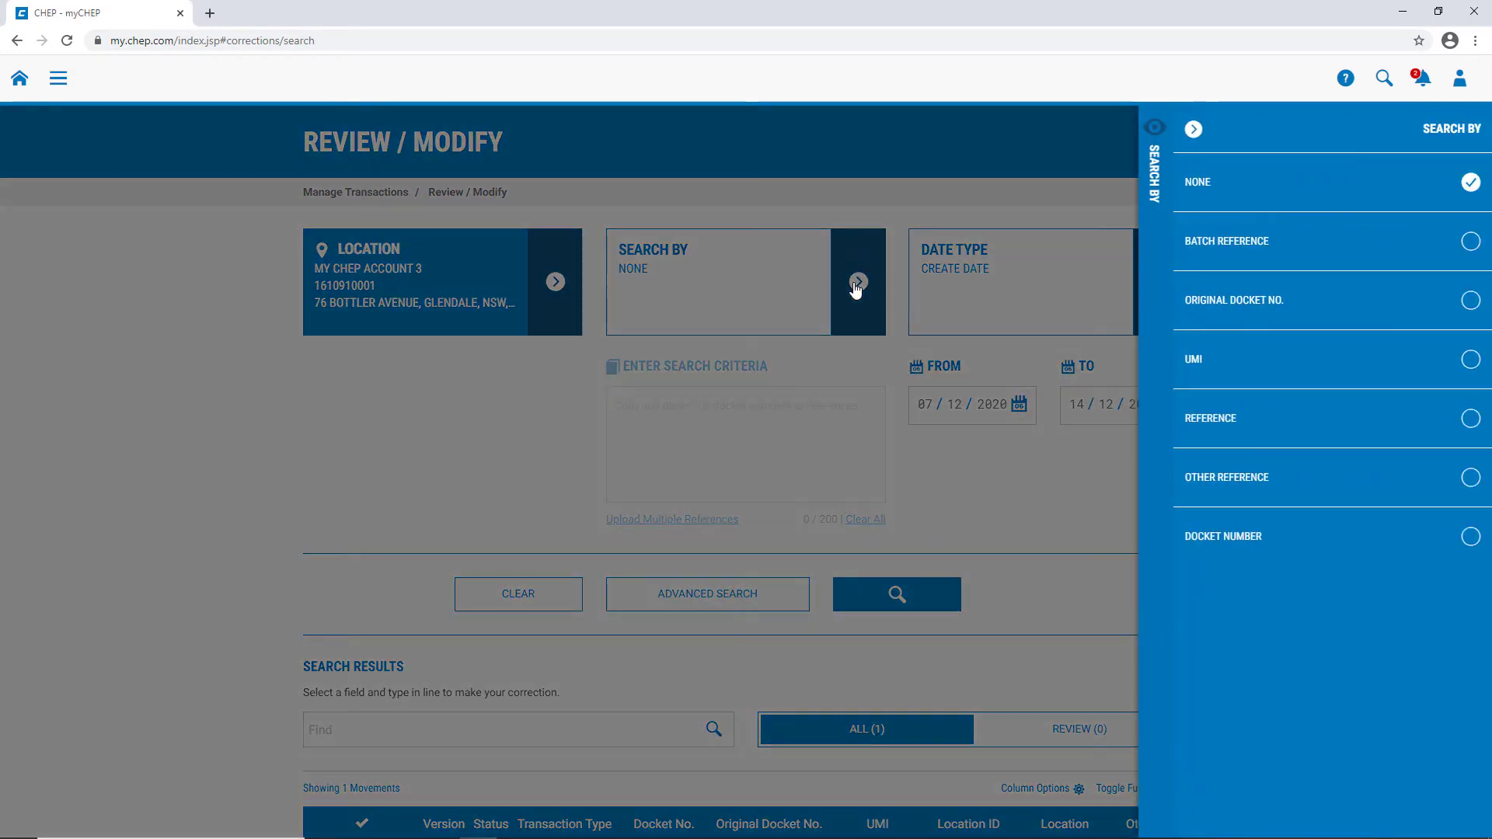
click(1470, 538)
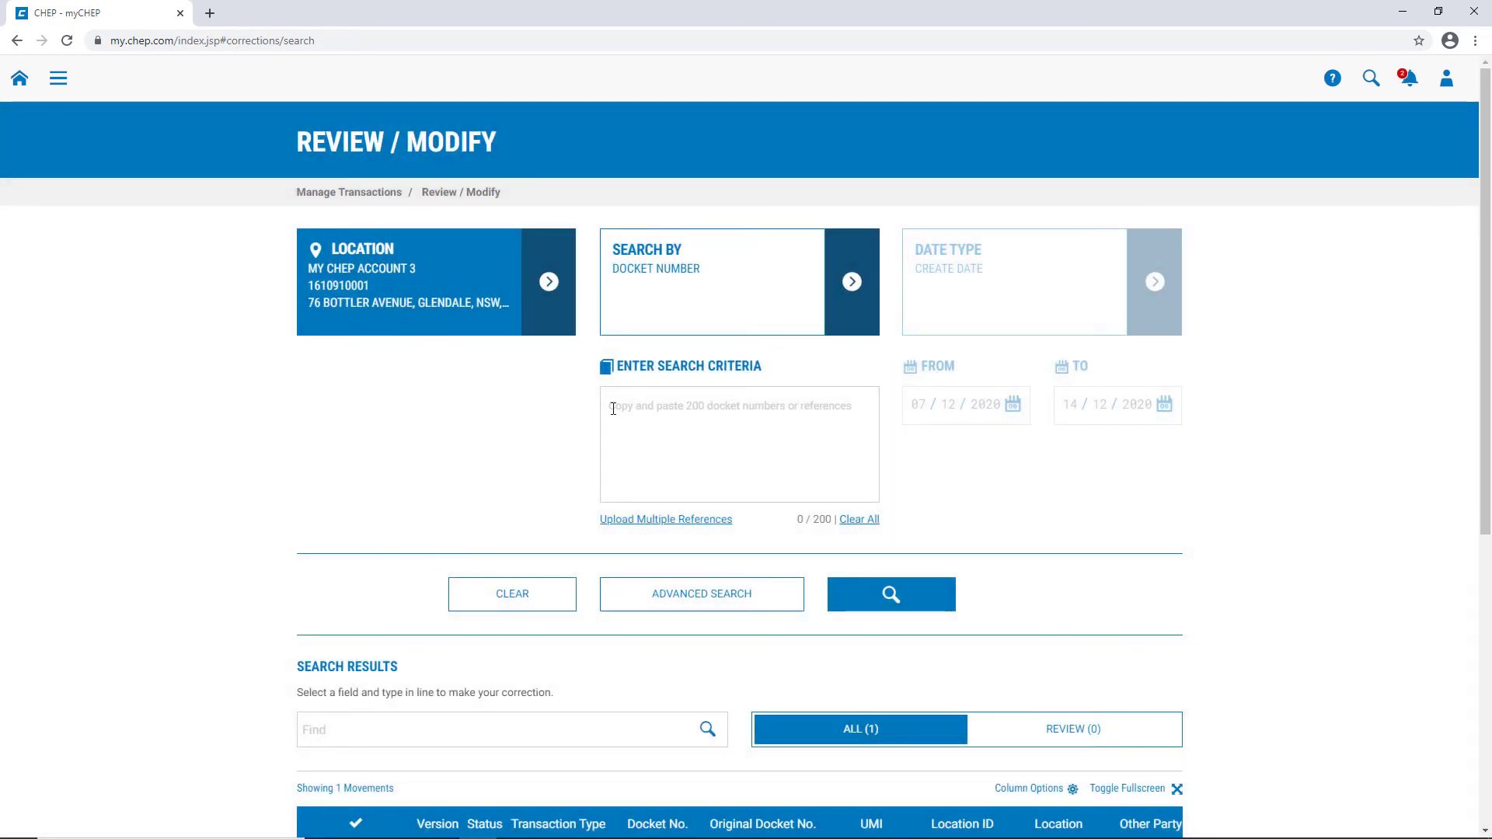
click(613, 408)
right_click(614, 410)
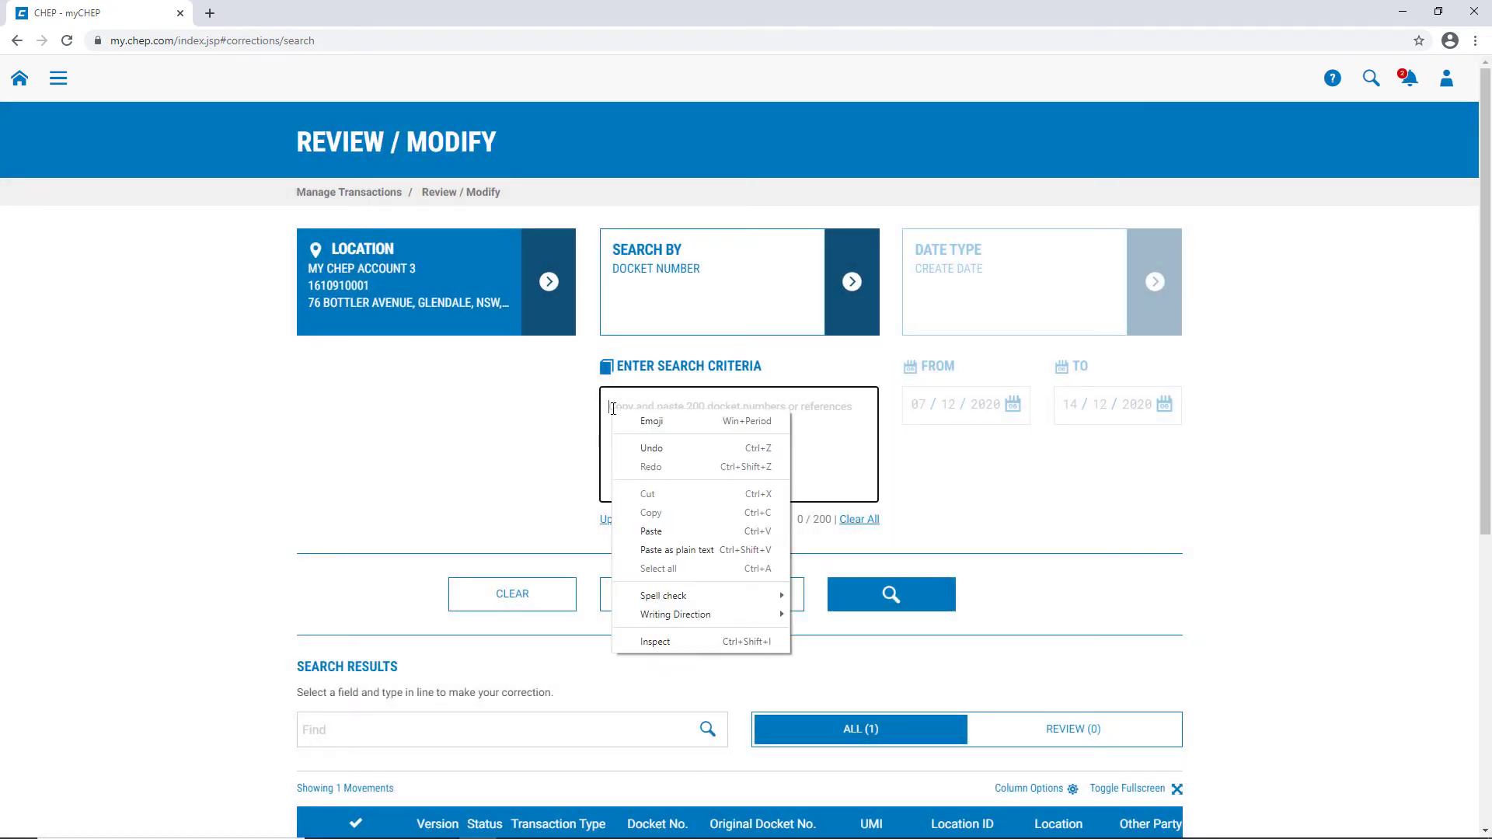
click(653, 531)
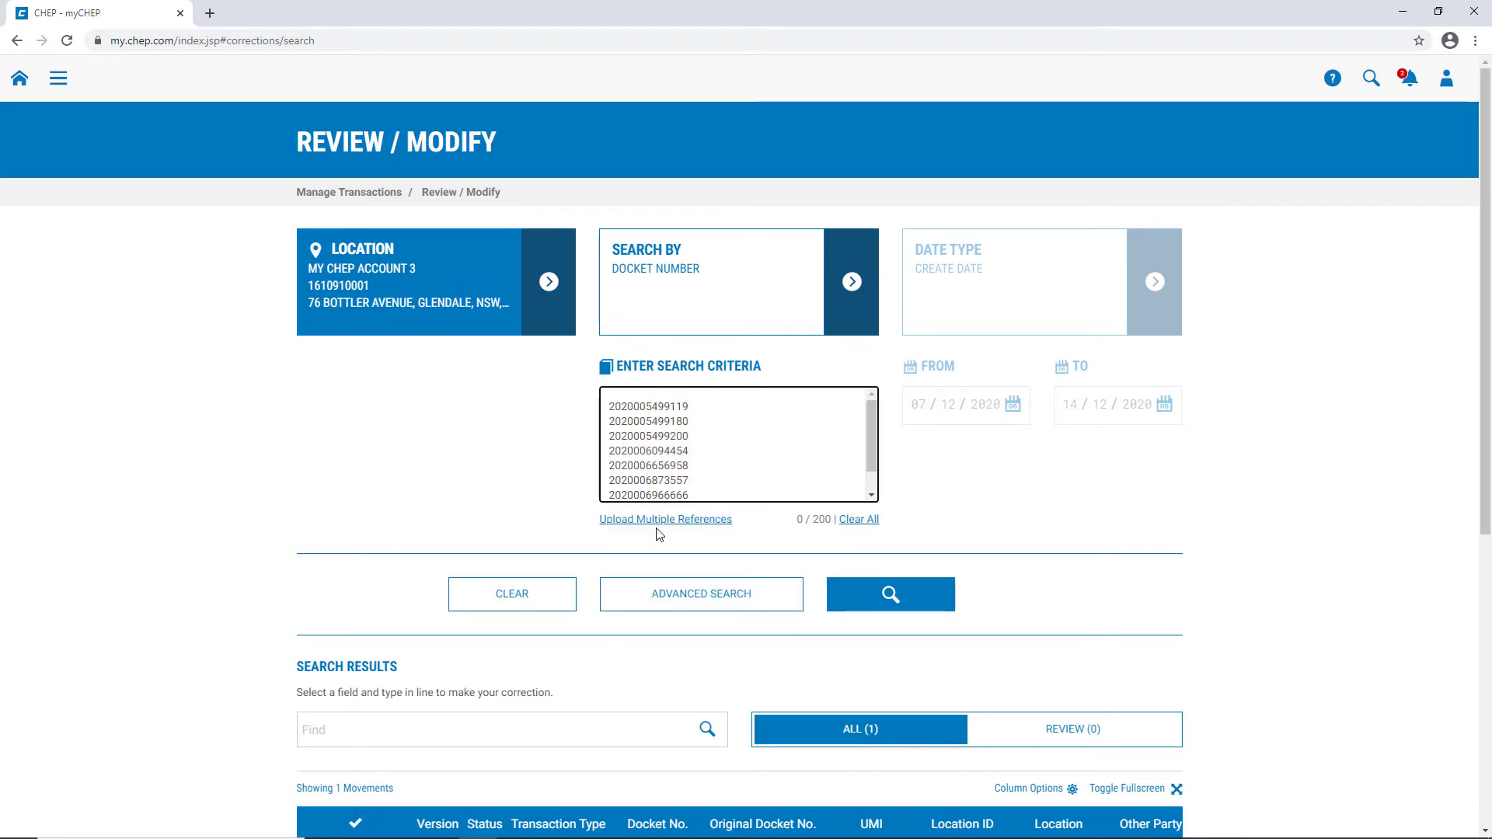
click(890, 596)
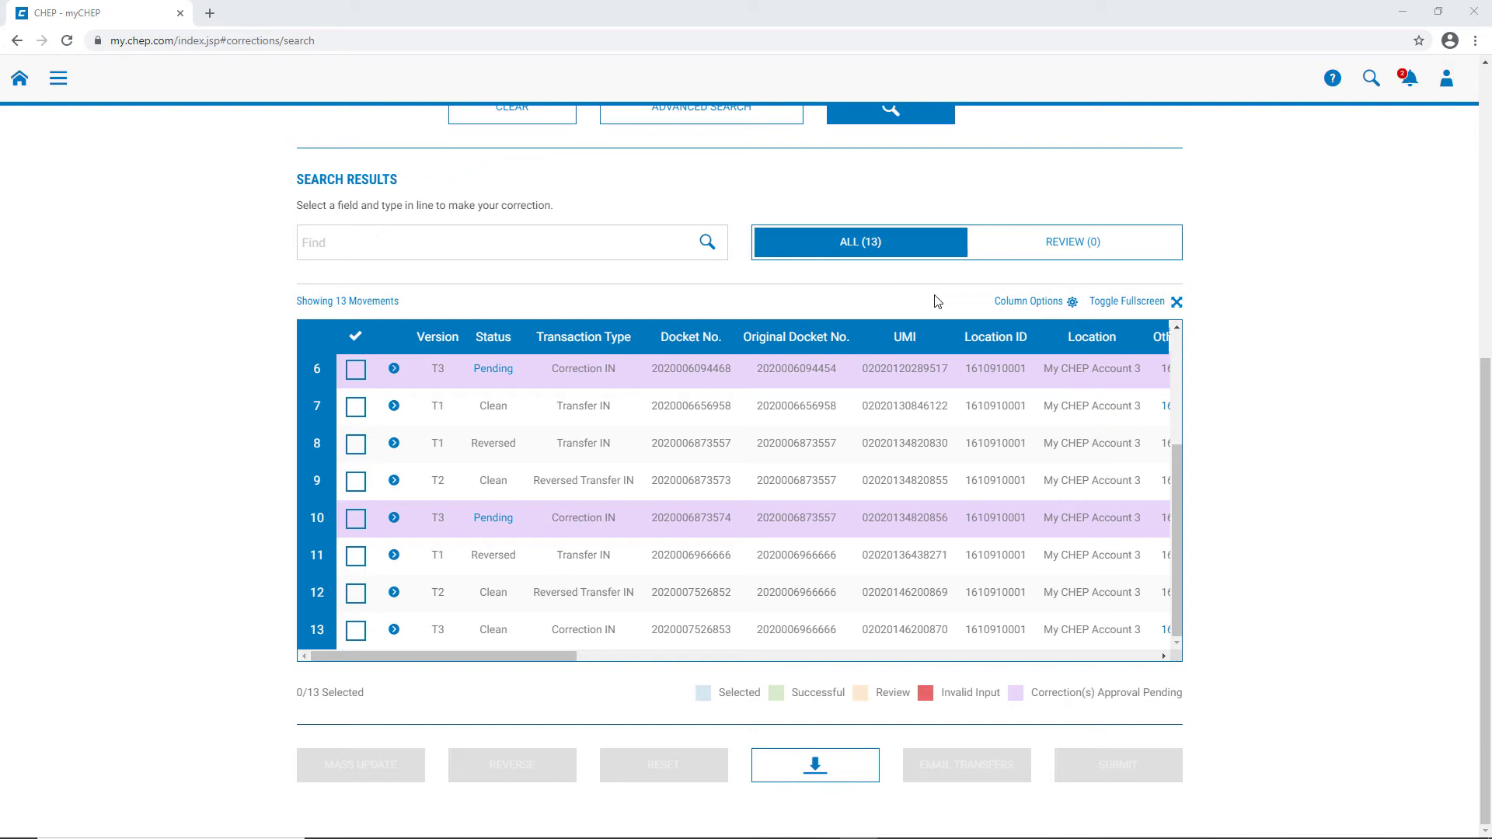
click(356, 560)
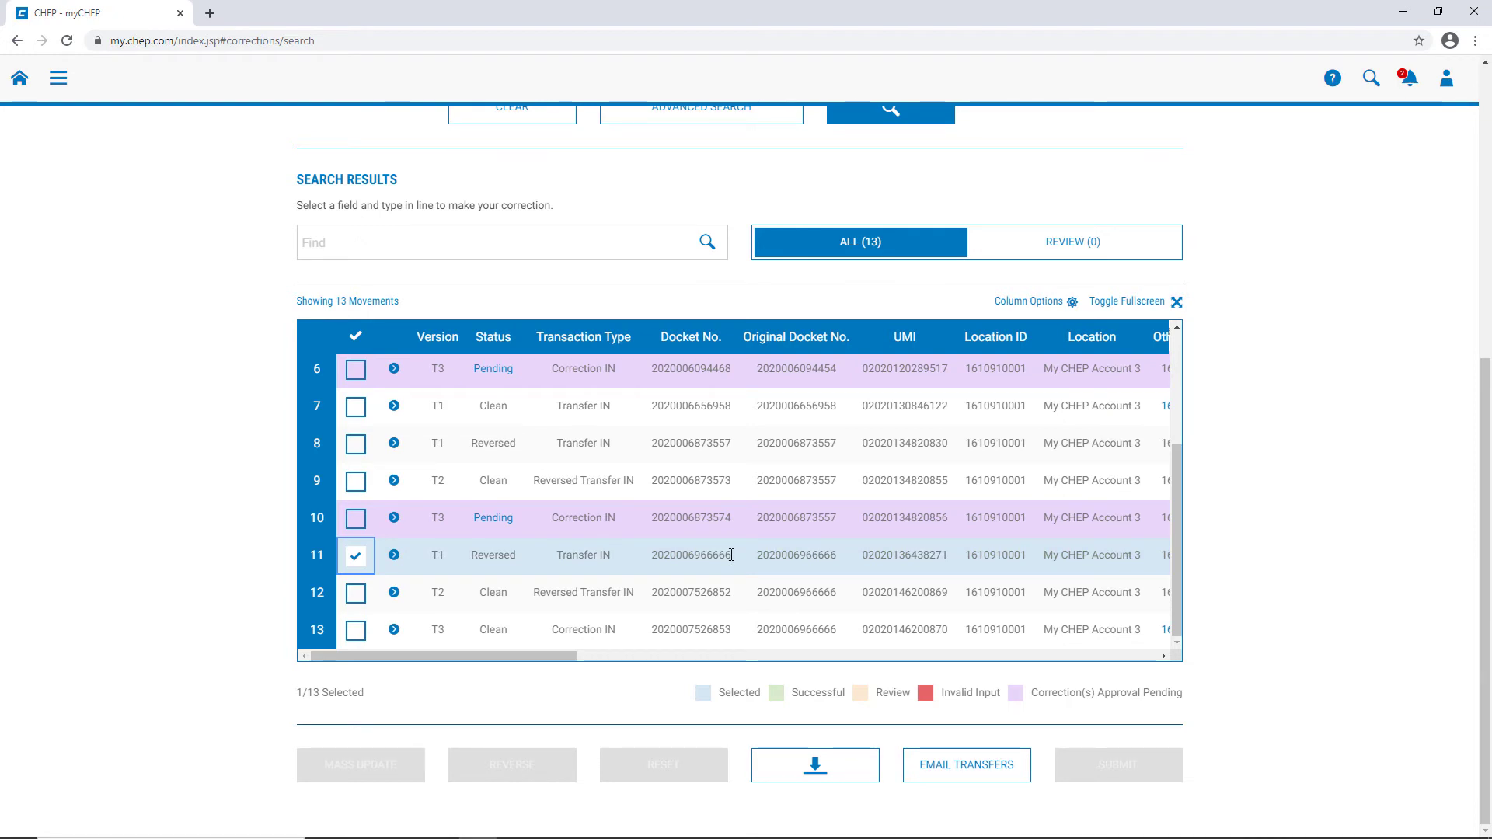
click(355, 597)
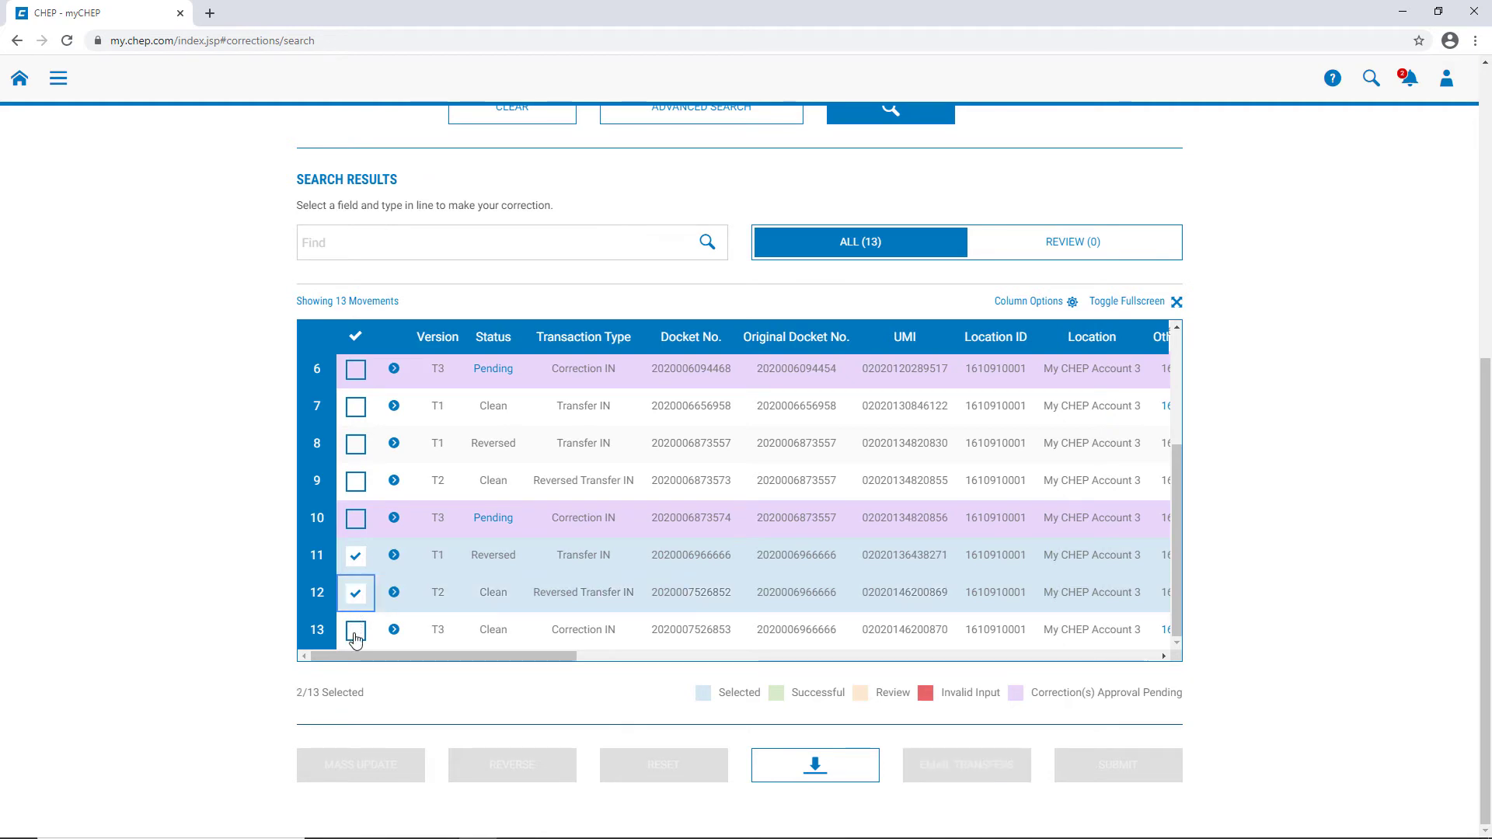
click(355, 633)
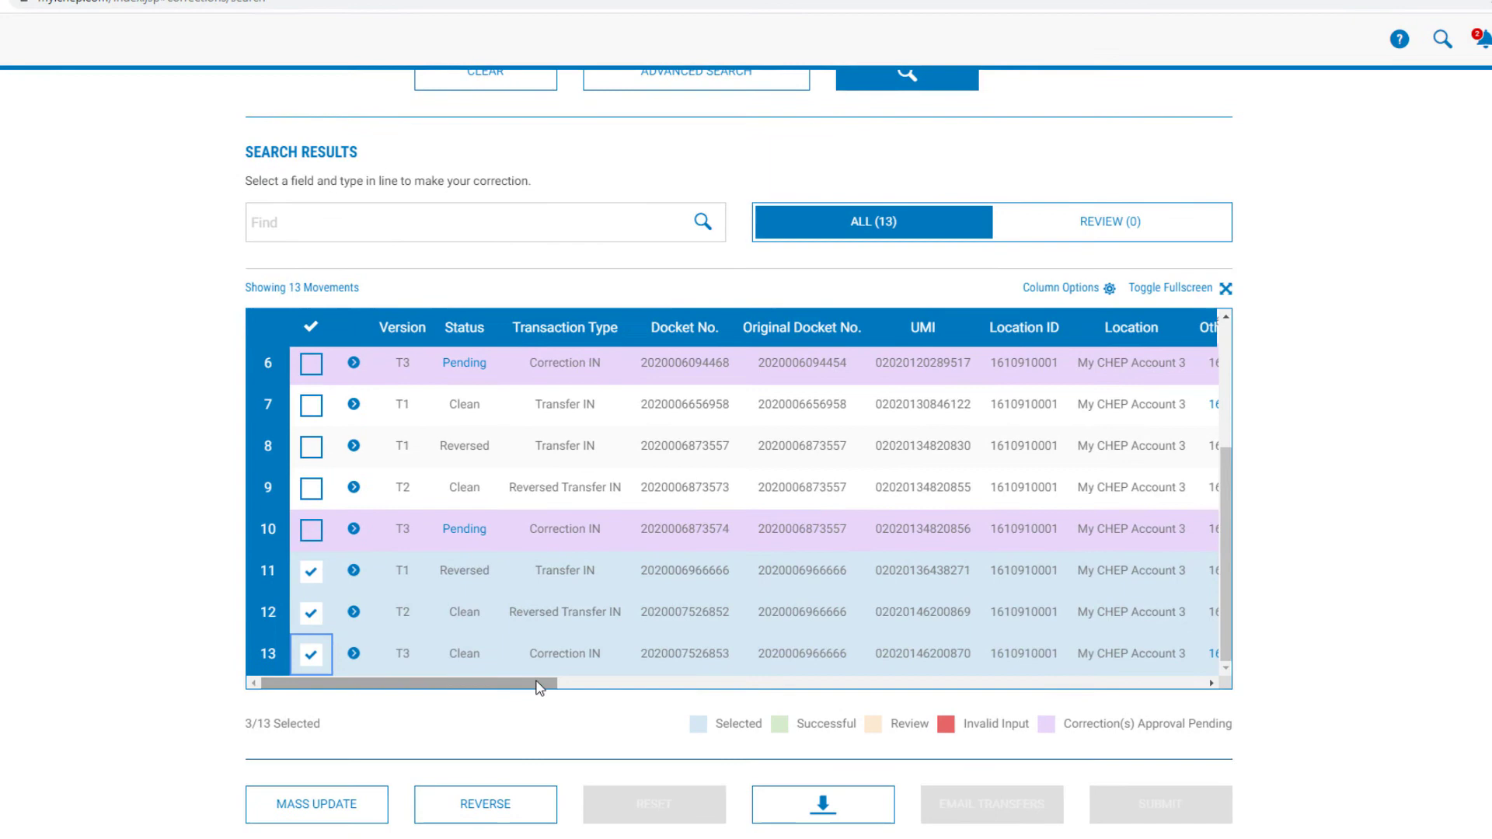
drag(541, 691, 838, 700)
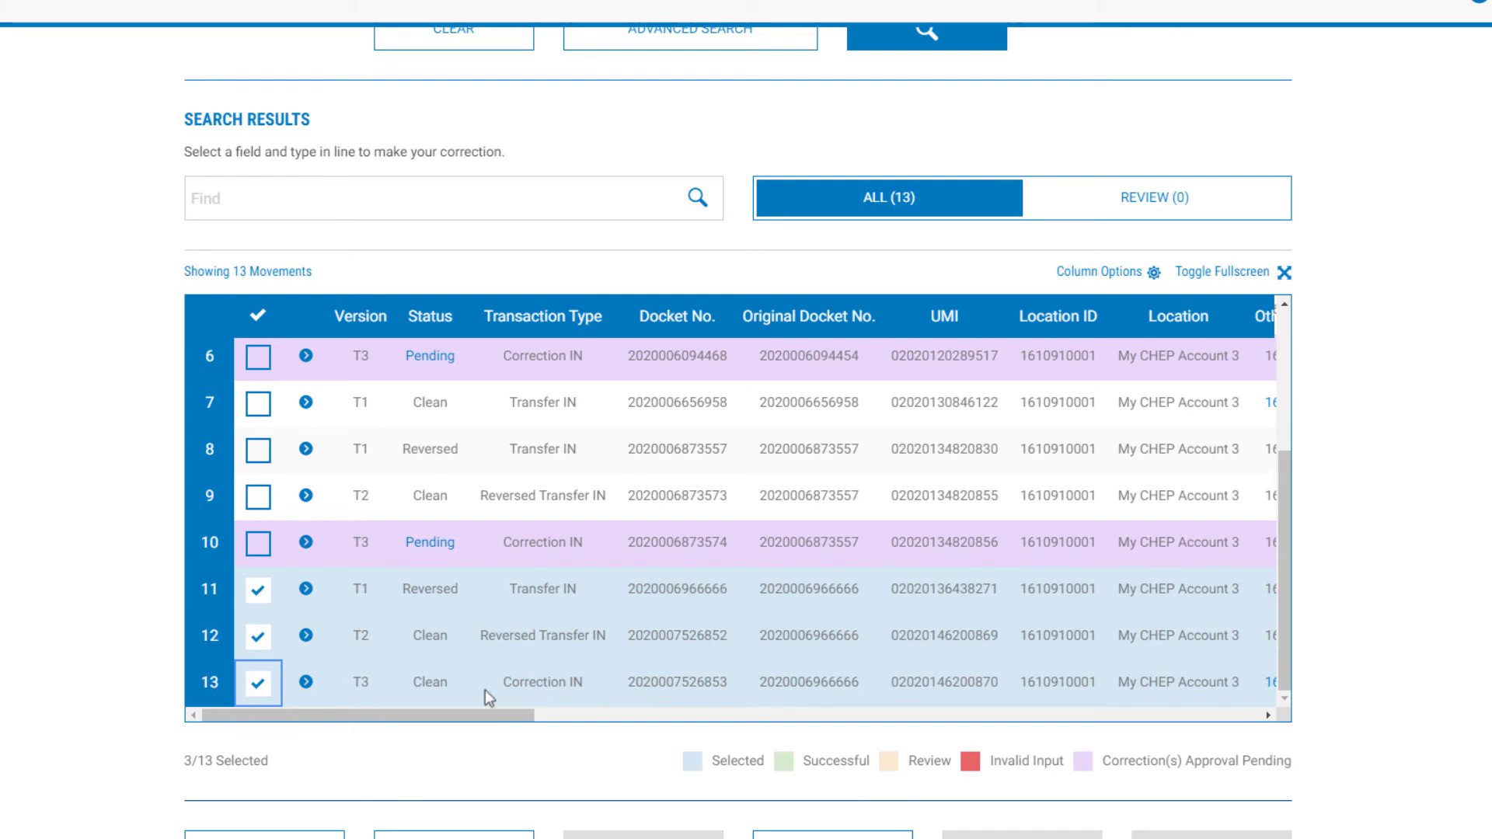
click(307, 682)
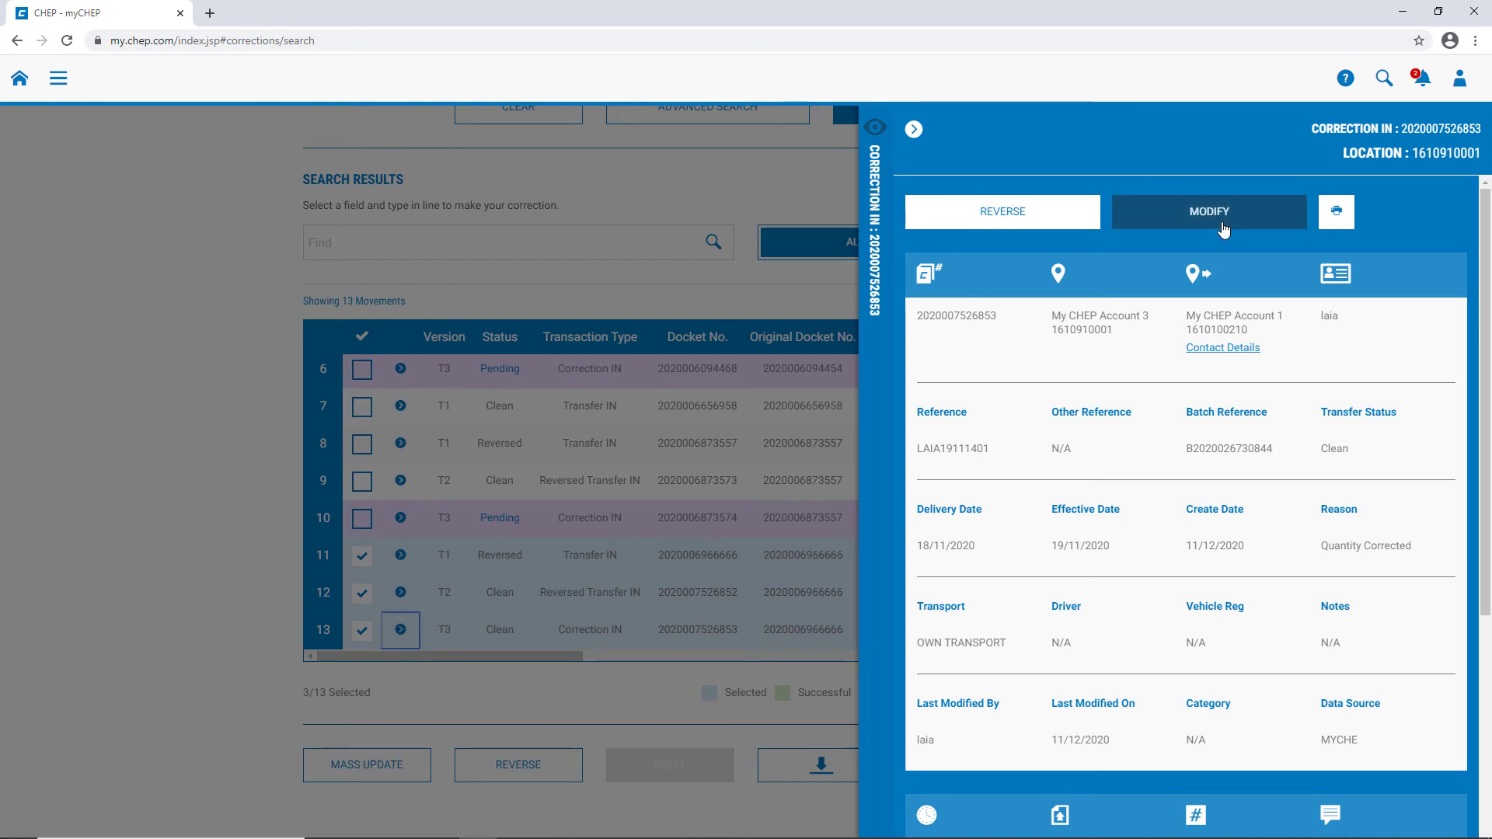
click(1337, 217)
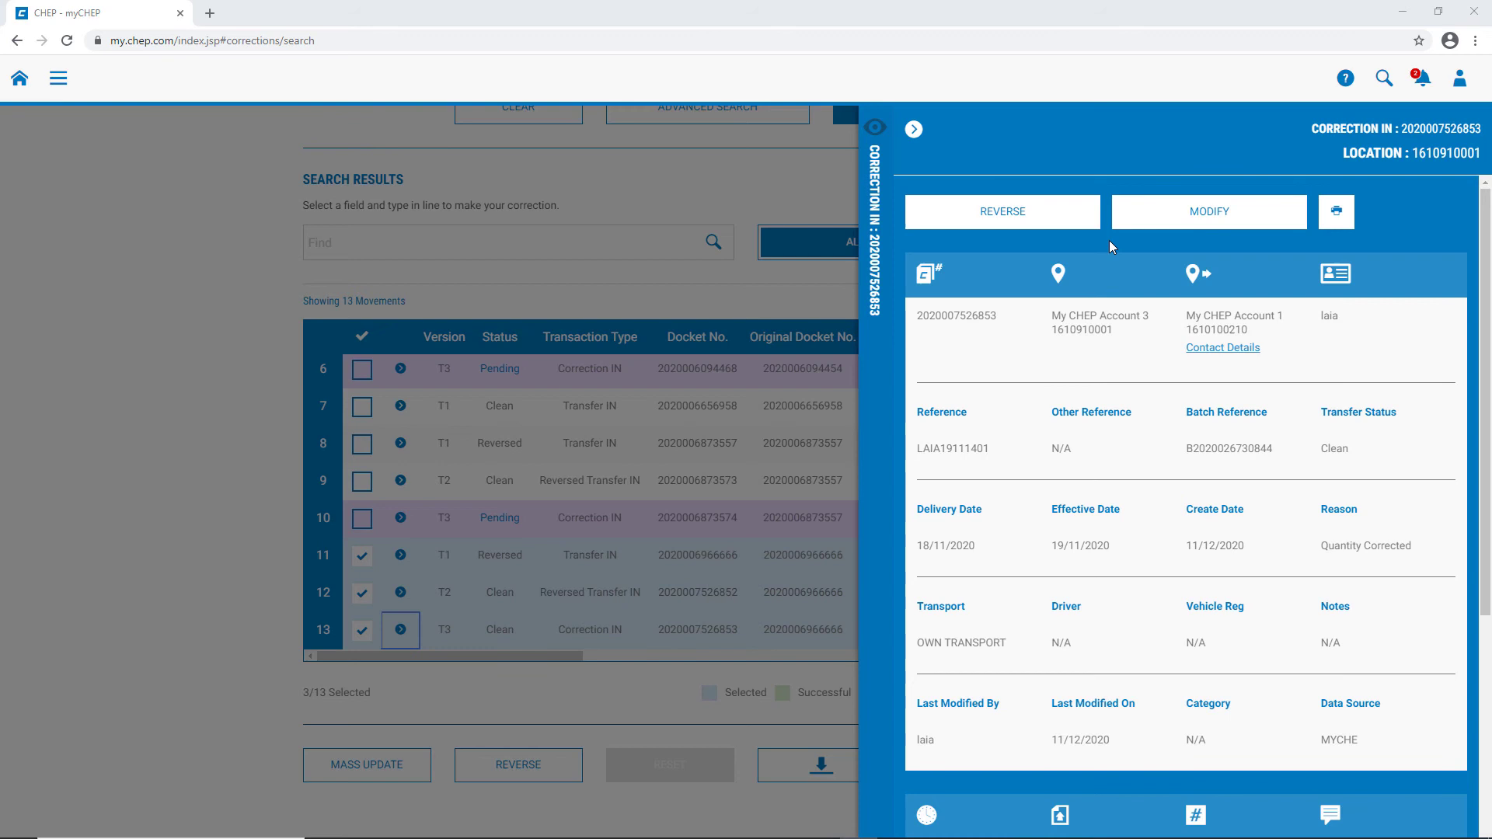
click(1003, 244)
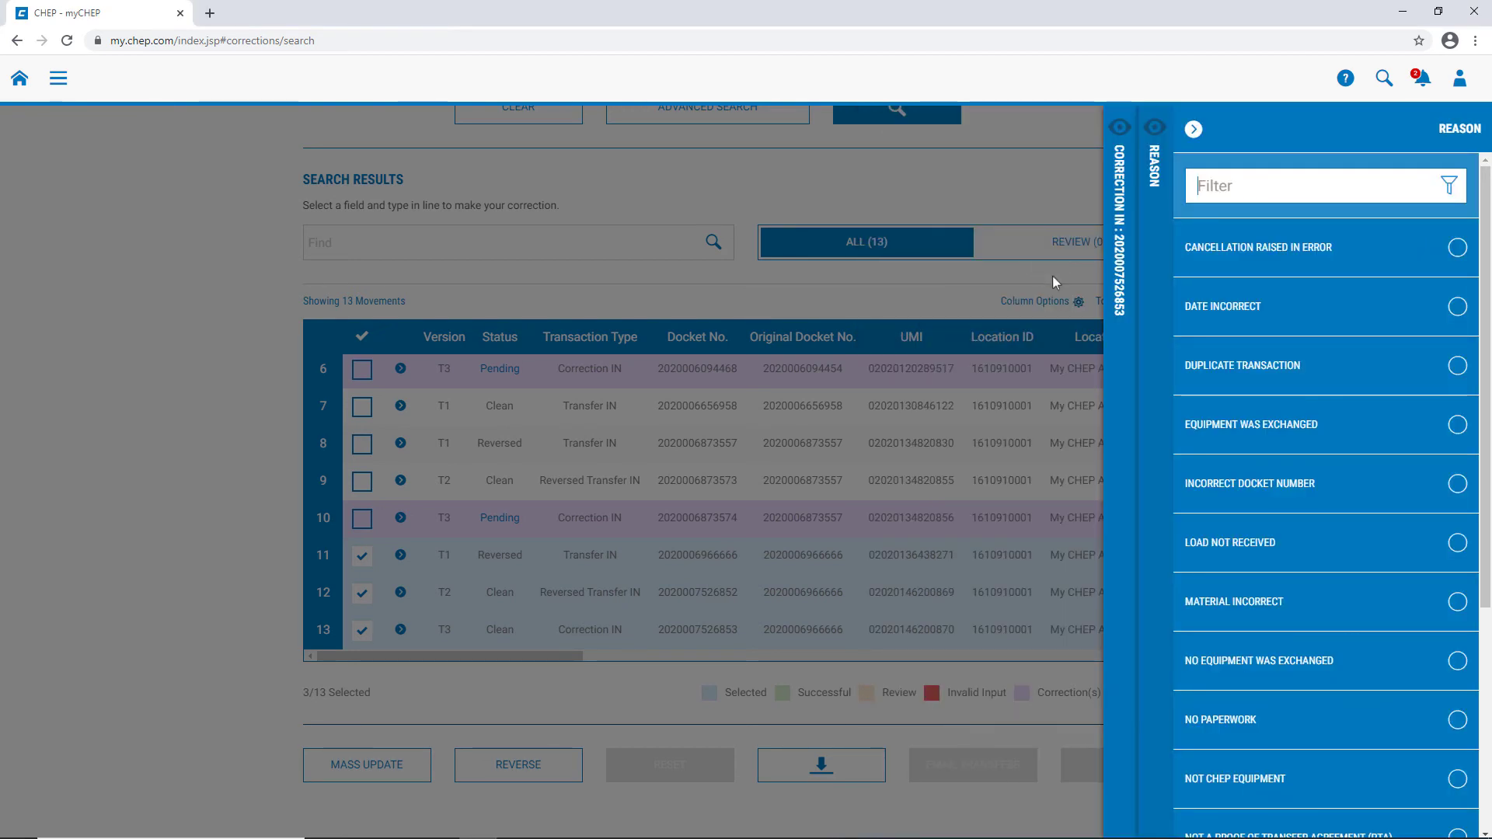
click(1458, 543)
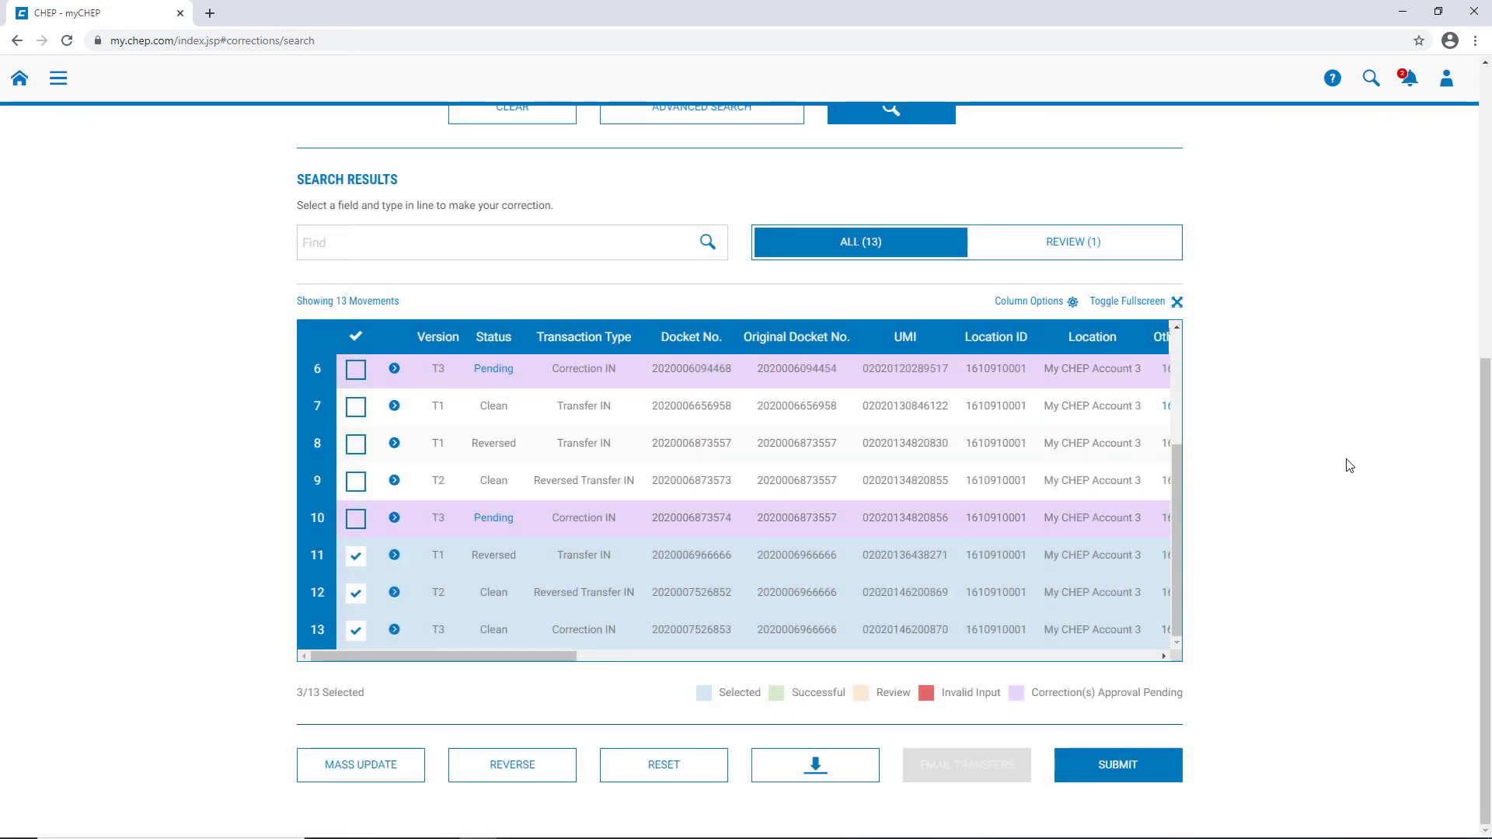
click(1098, 773)
click(1319, 523)
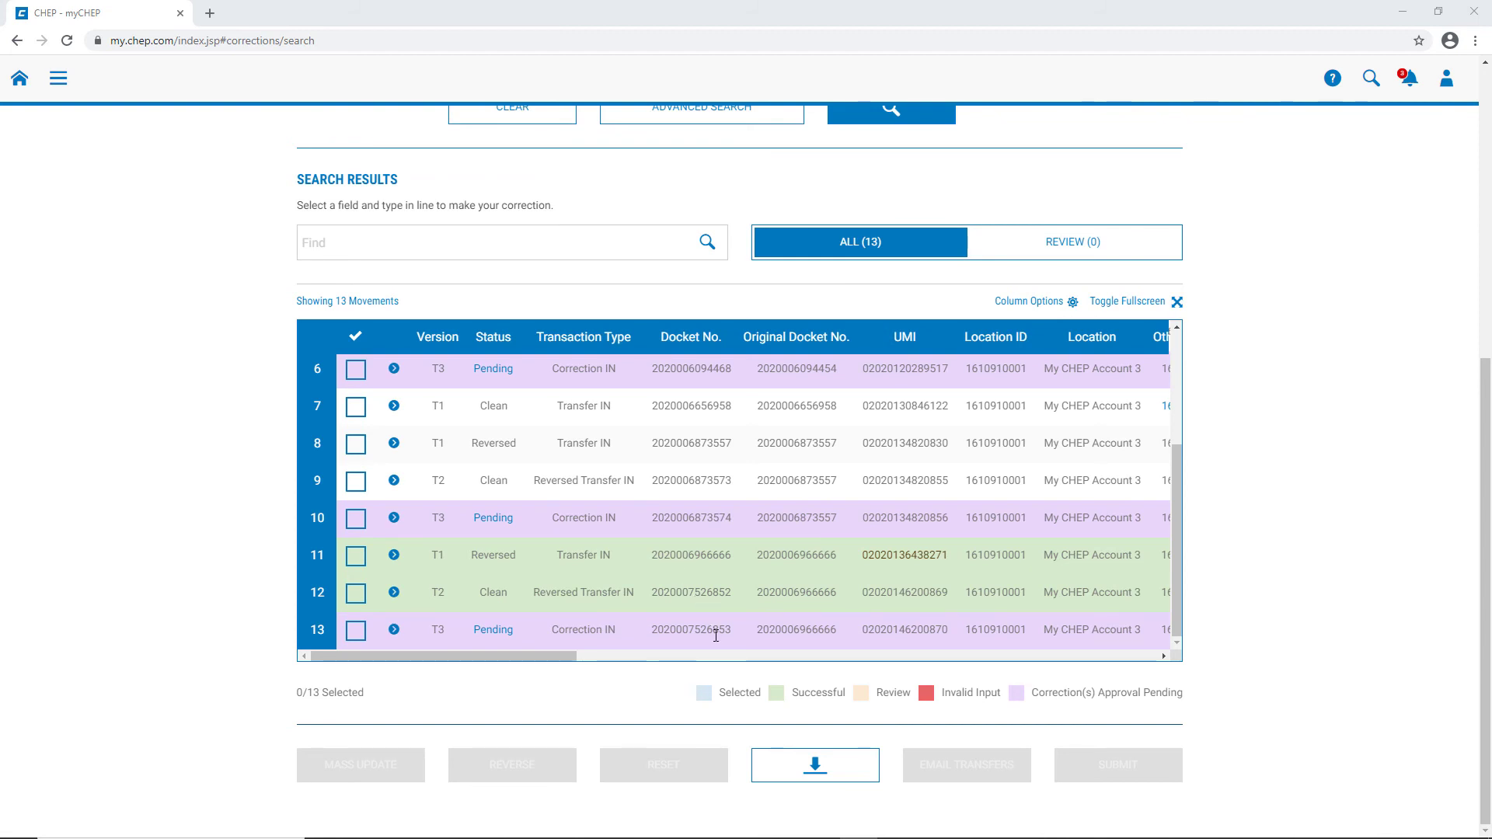
click(506, 636)
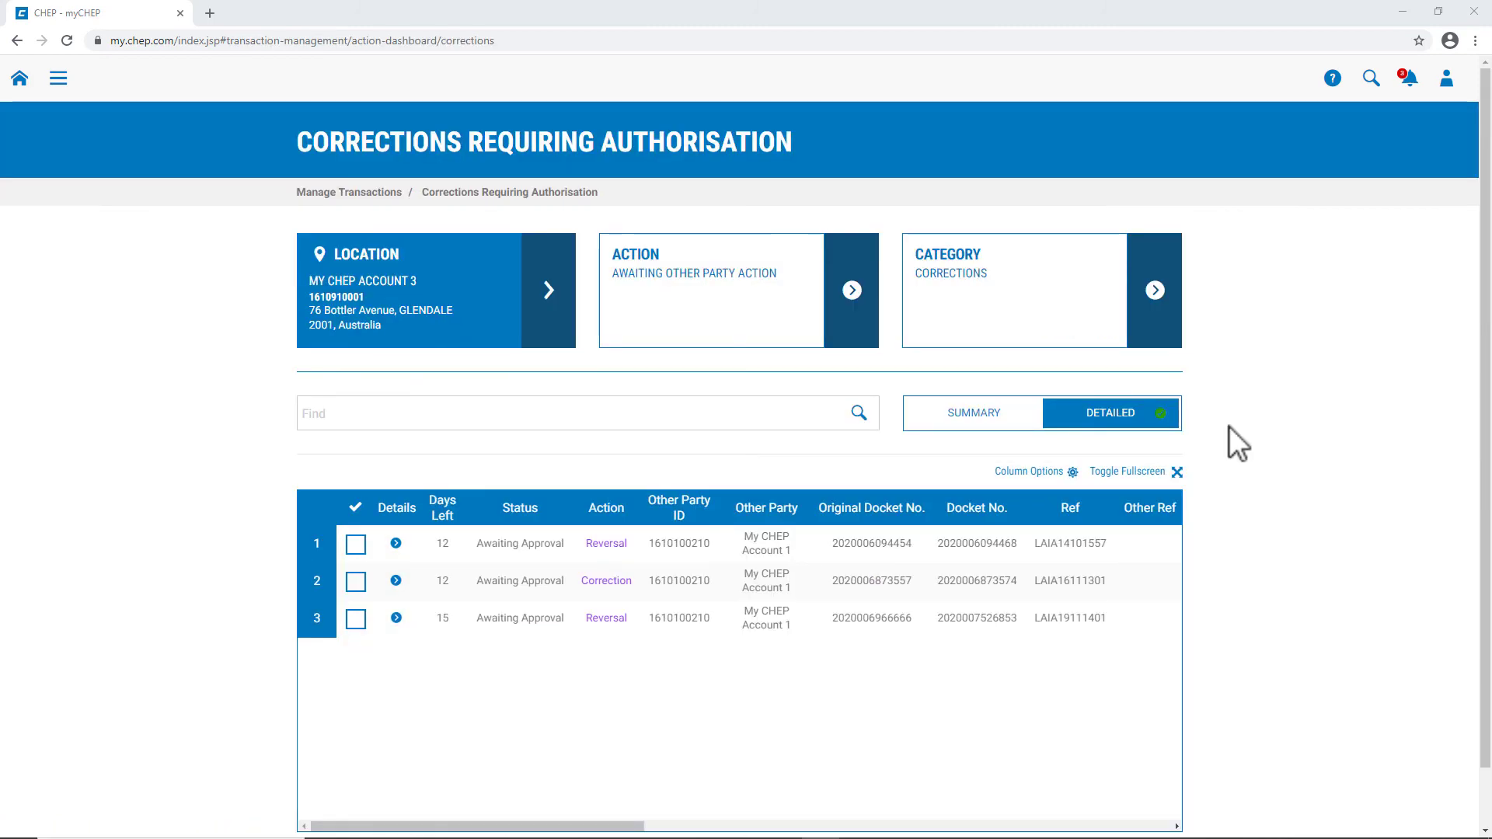